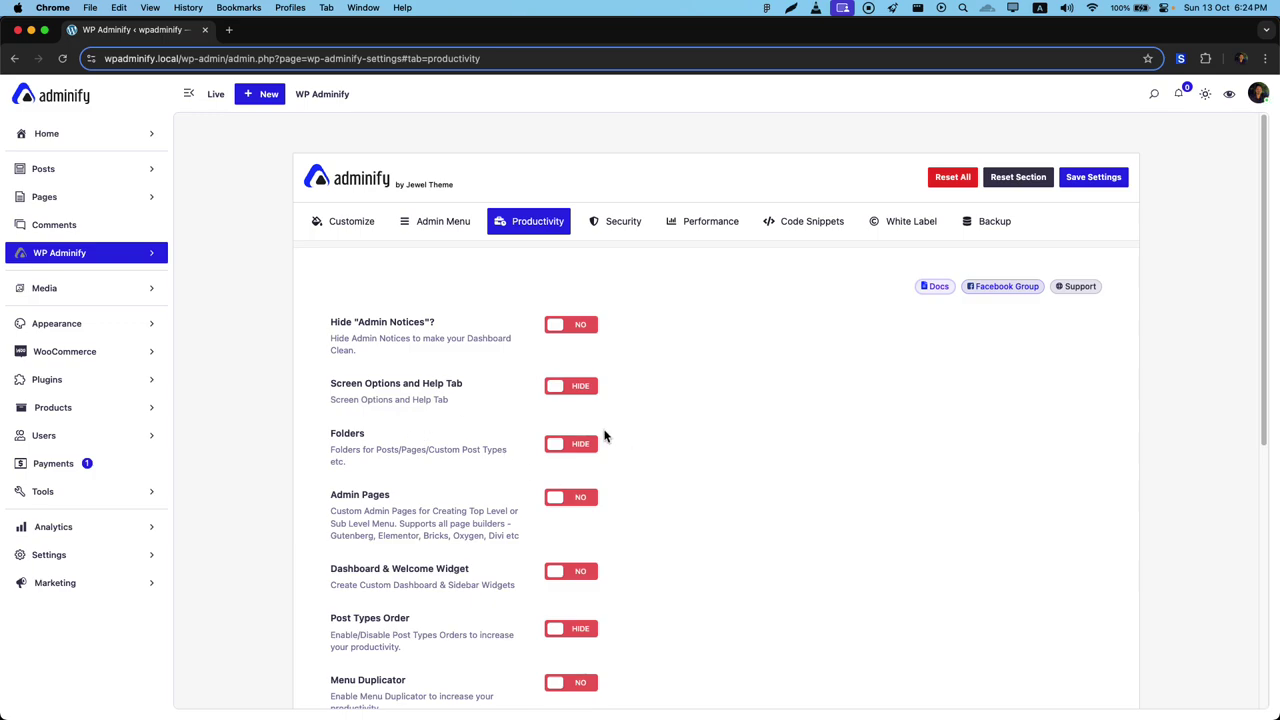
Step: Set Folders to SHOW, enable them for Posts, set Media Folders to YES, and save
left_click(588, 444)
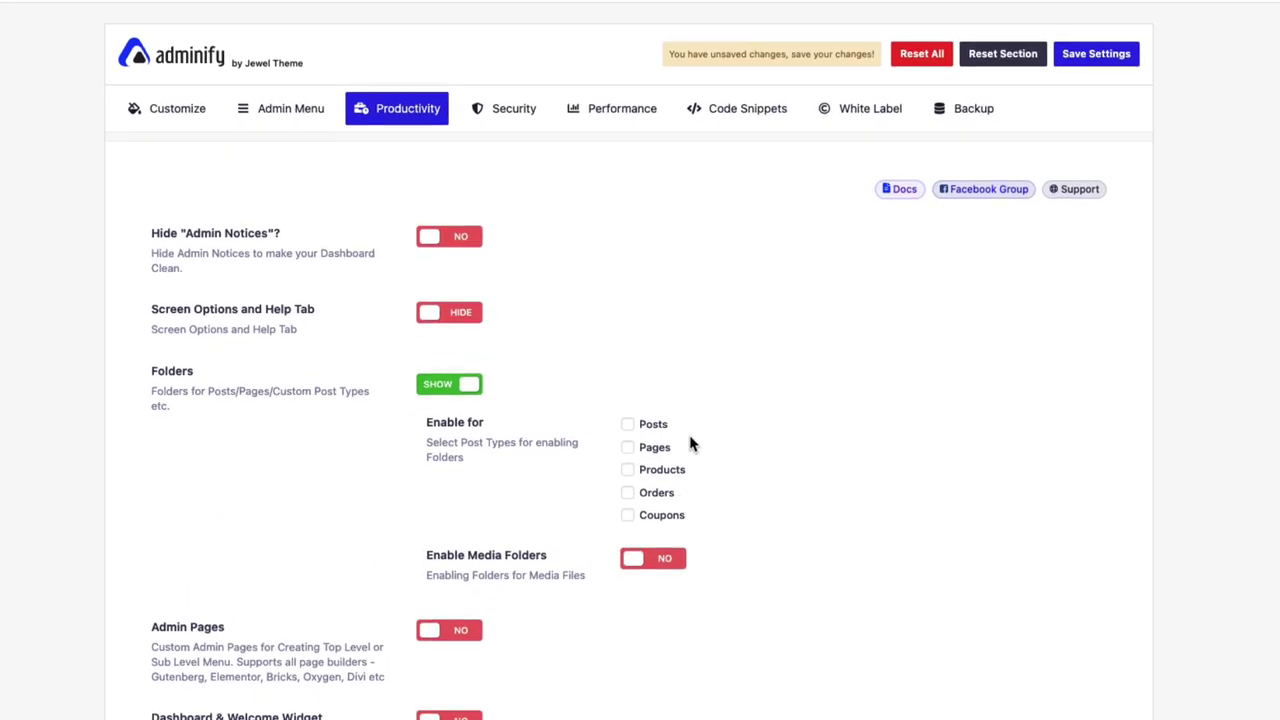
scroll(691, 443, "down", 4)
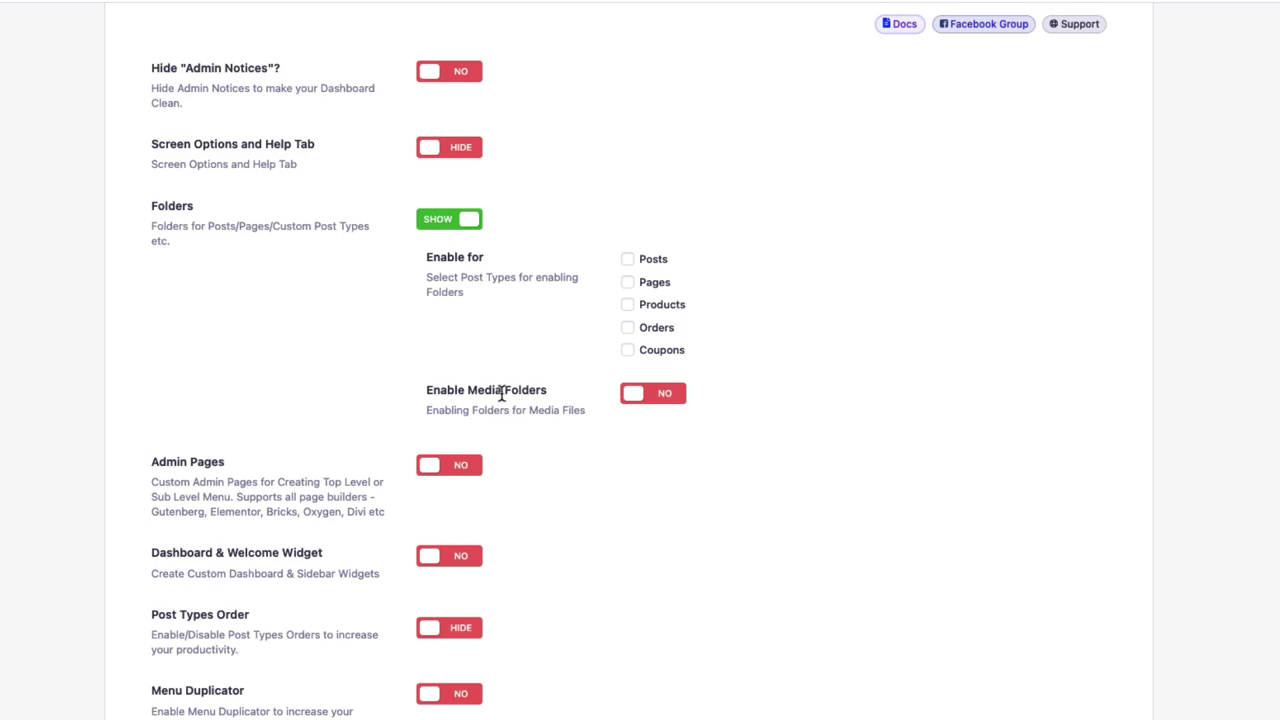
left_click(660, 400)
left_click(627, 262)
scroll(880, 277, "up", 3)
left_click(1105, 83)
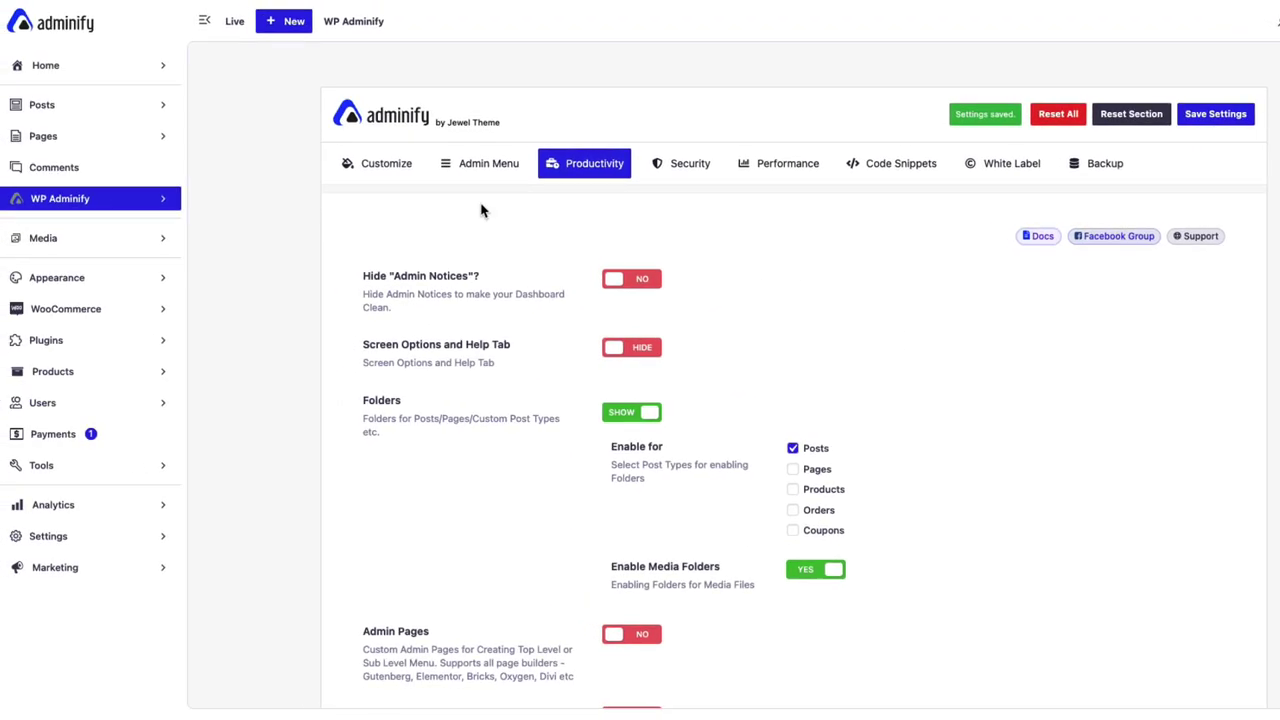
Step: From All Posts, create a pink-tagged post folder named 'Tutorial WP Adminify'
left_click(85, 106)
left_click(64, 137)
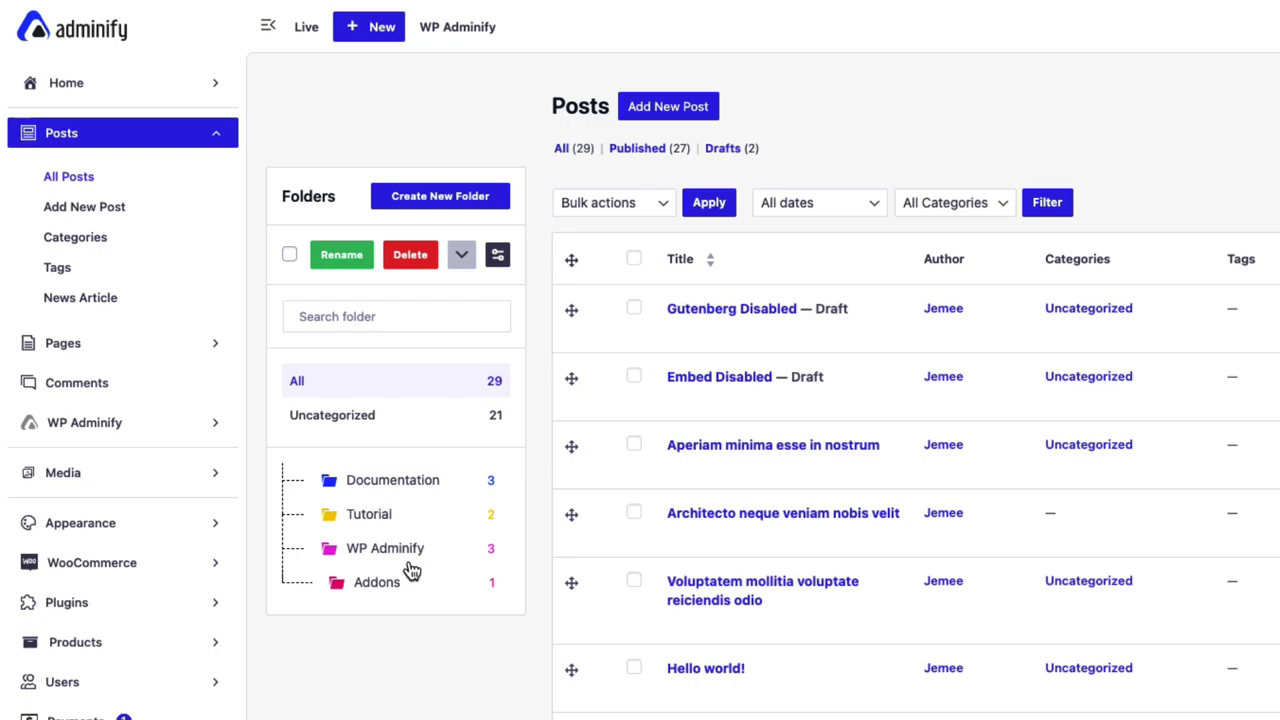
left_click(454, 197)
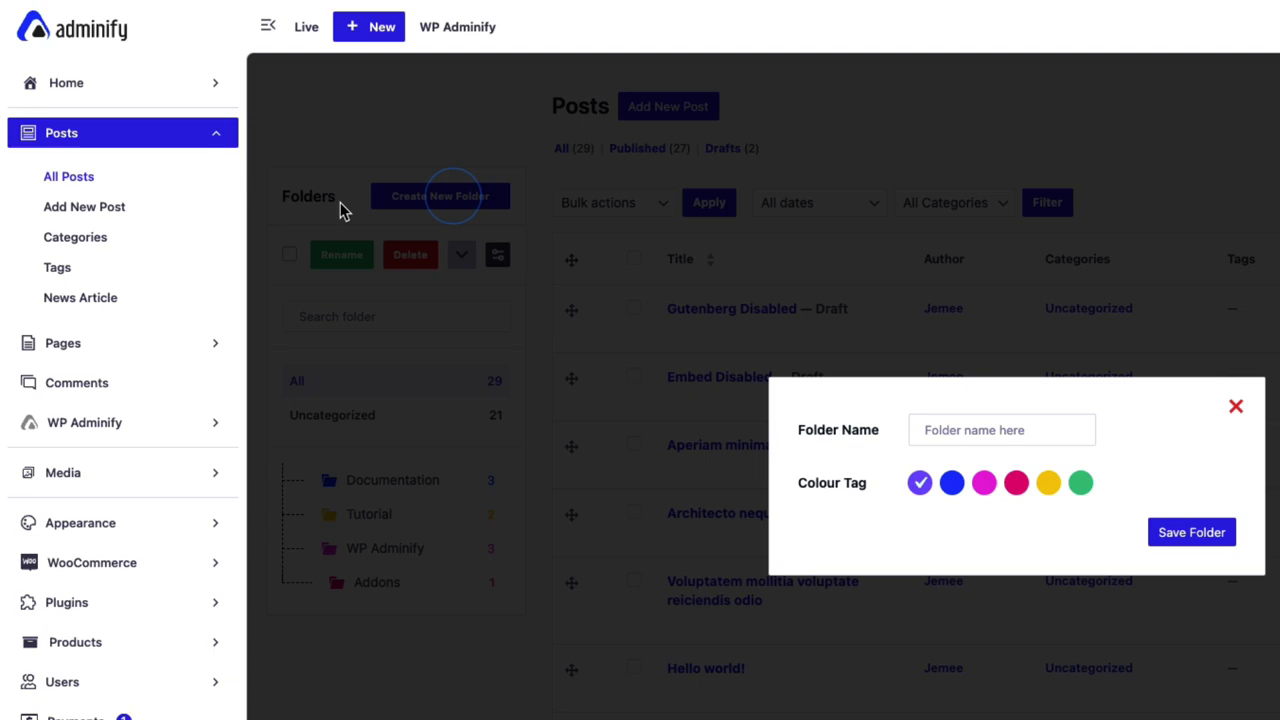
left_click(985, 484)
left_click(990, 432)
type("W")
key("BackSpace")
type("Tutorial WP Adminify")
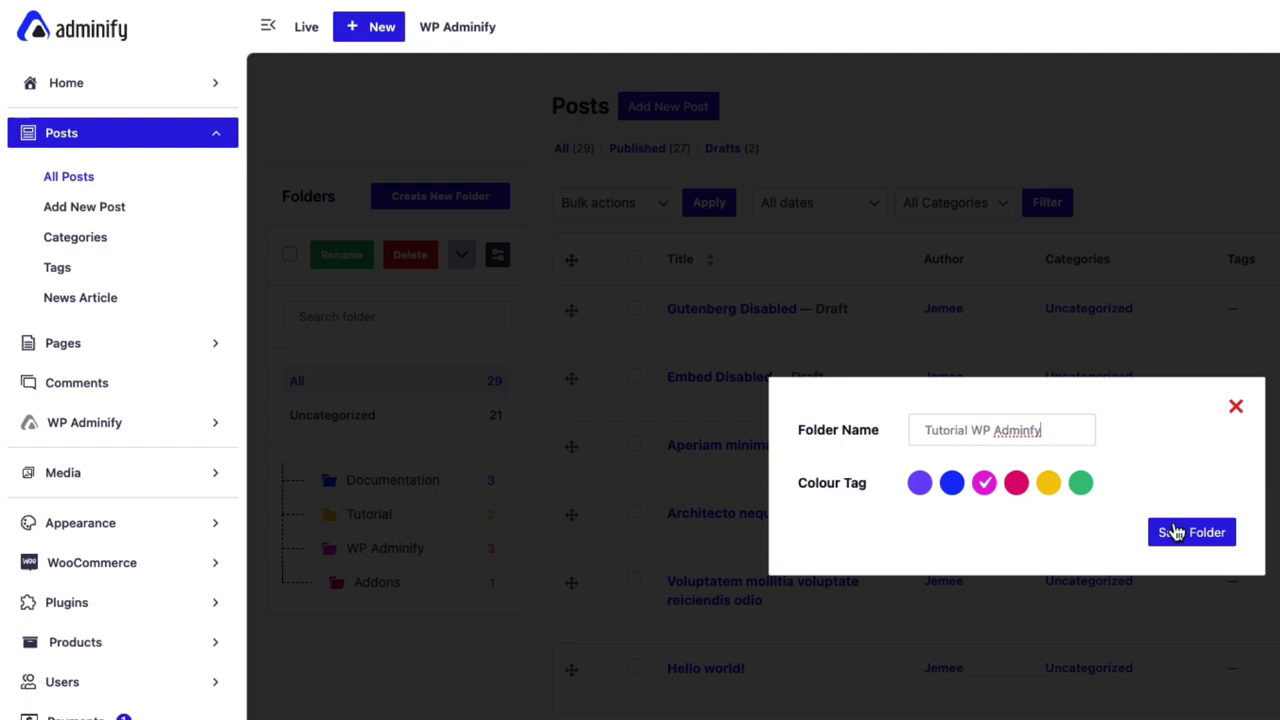
left_click(1185, 533)
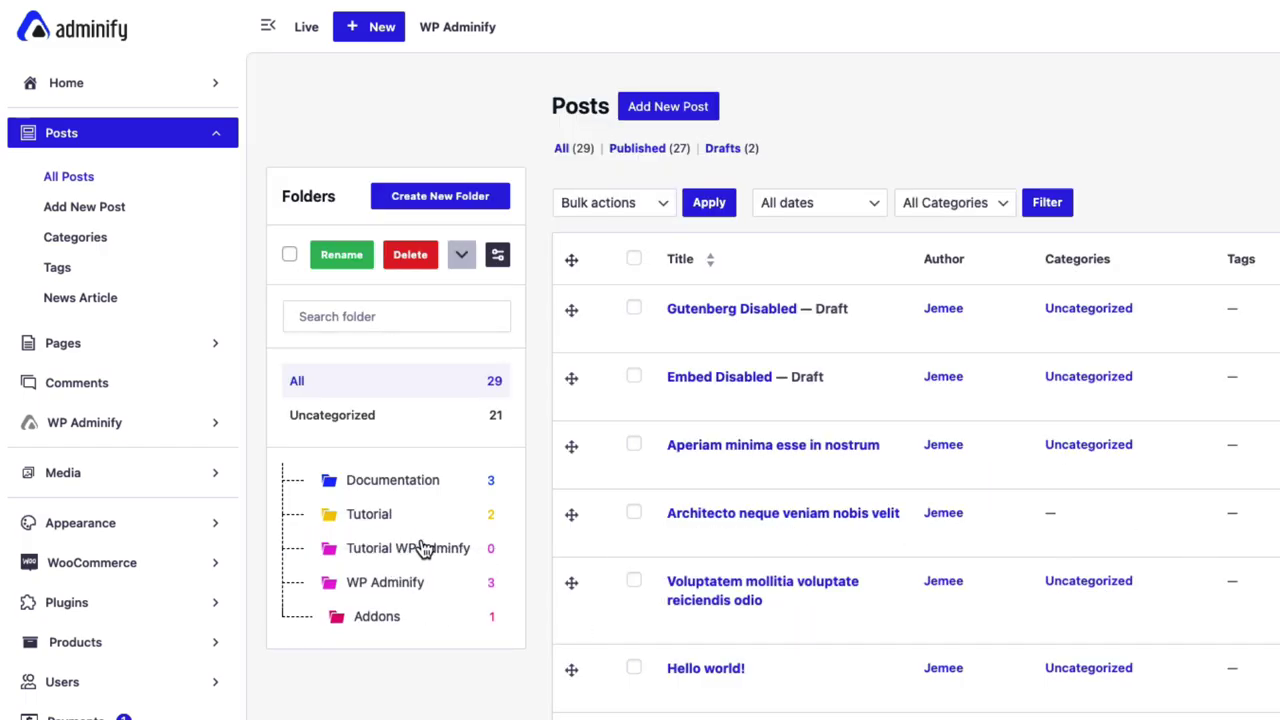
Step: Copy the post 'Aperiam minima esse in nostrum' into the Tutorial WP Adminify folder
scroll(786, 677, "down", 10)
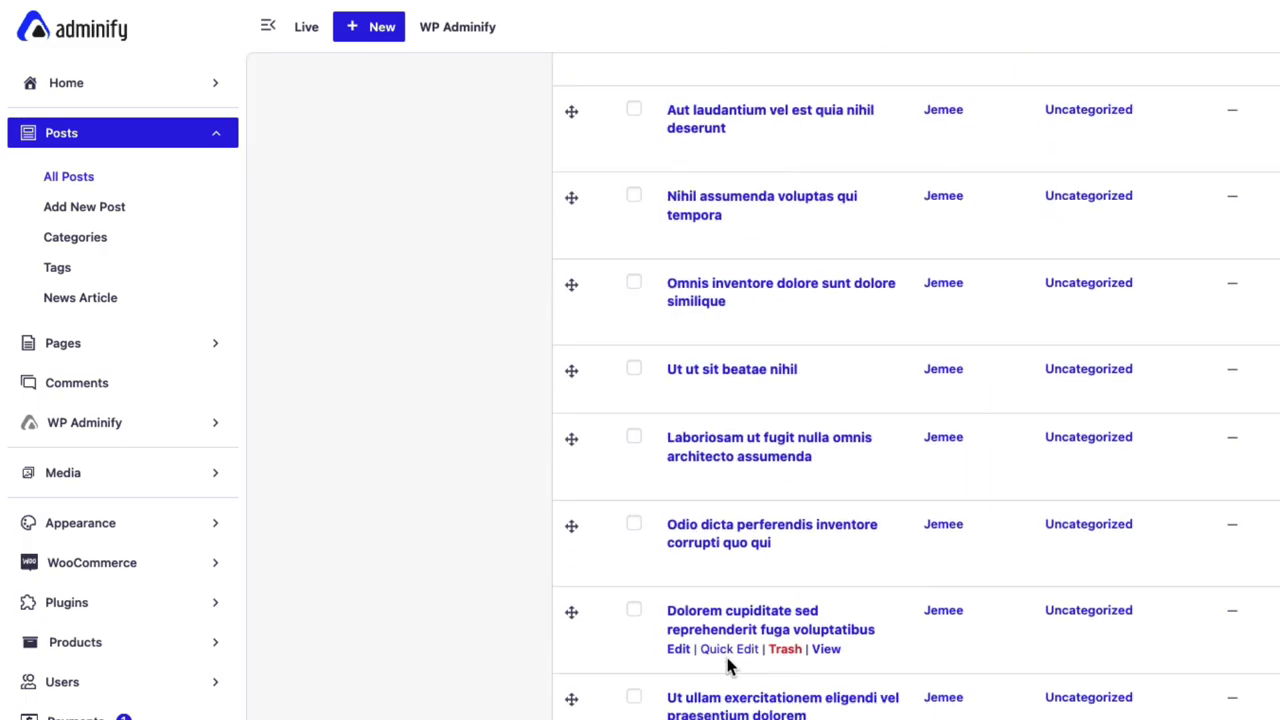
scroll(723, 663, "up", 10)
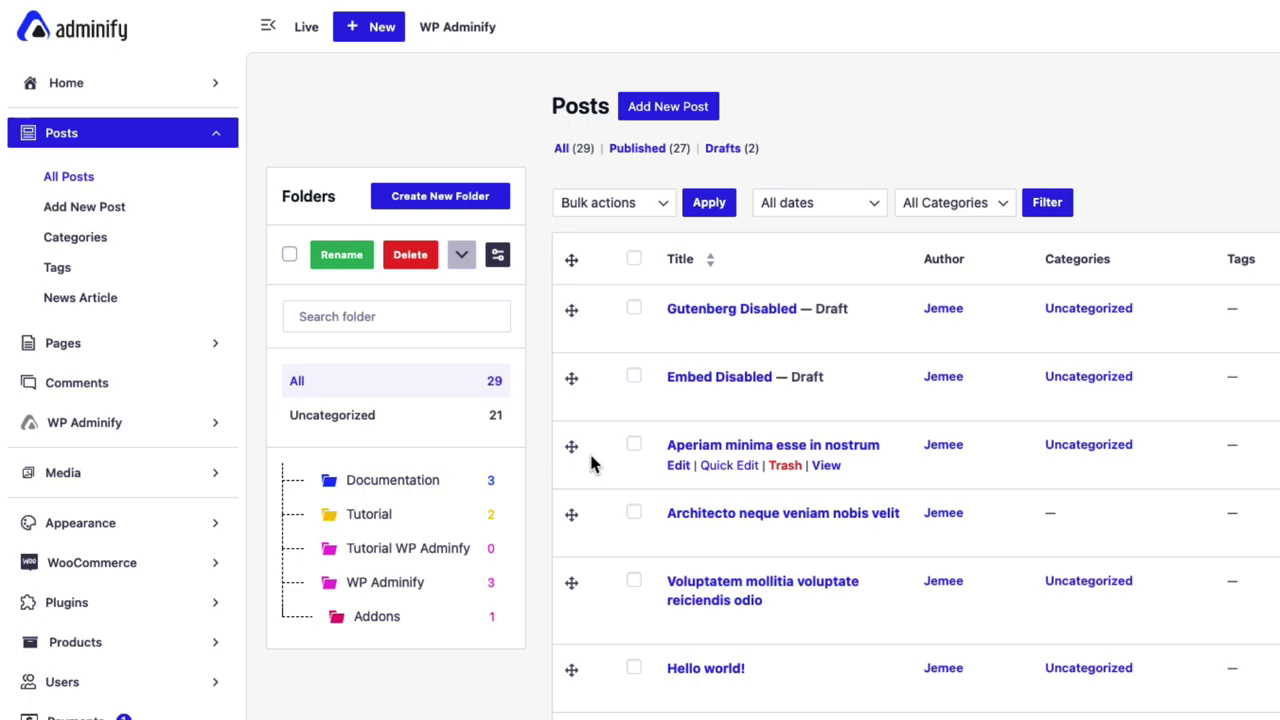
left_click_drag(571, 446, 376, 572)
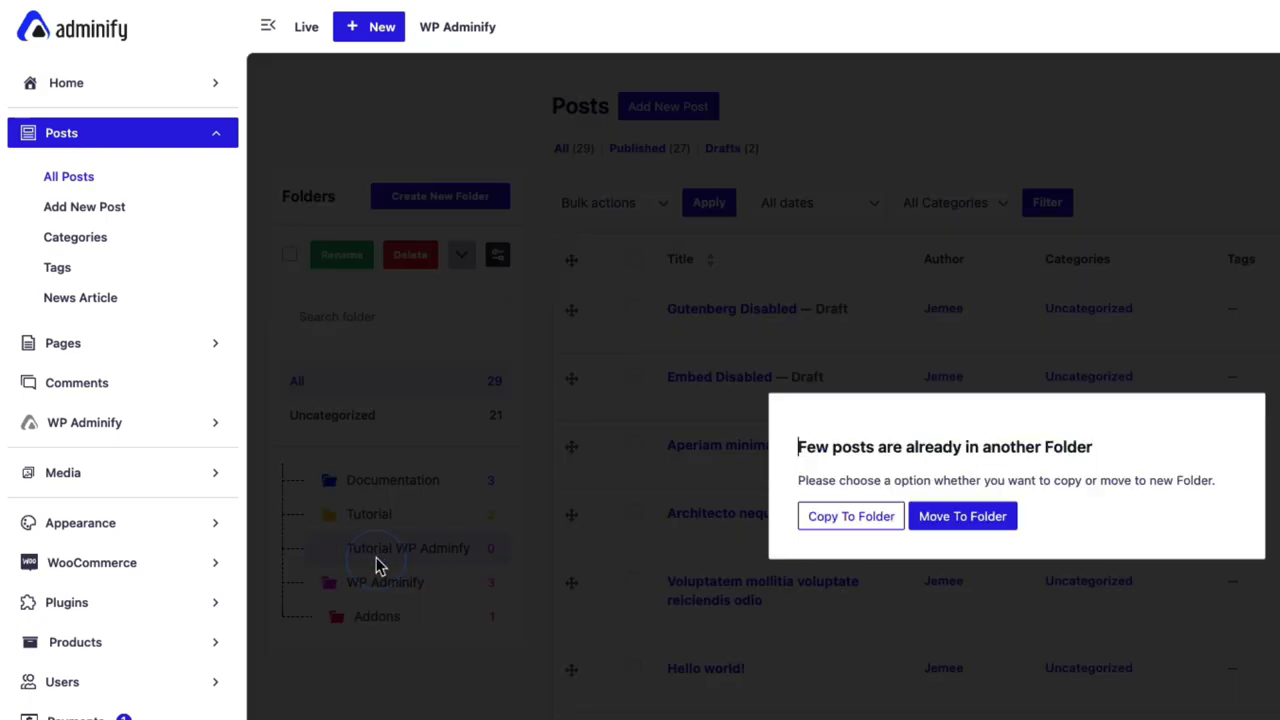
left_click(860, 518)
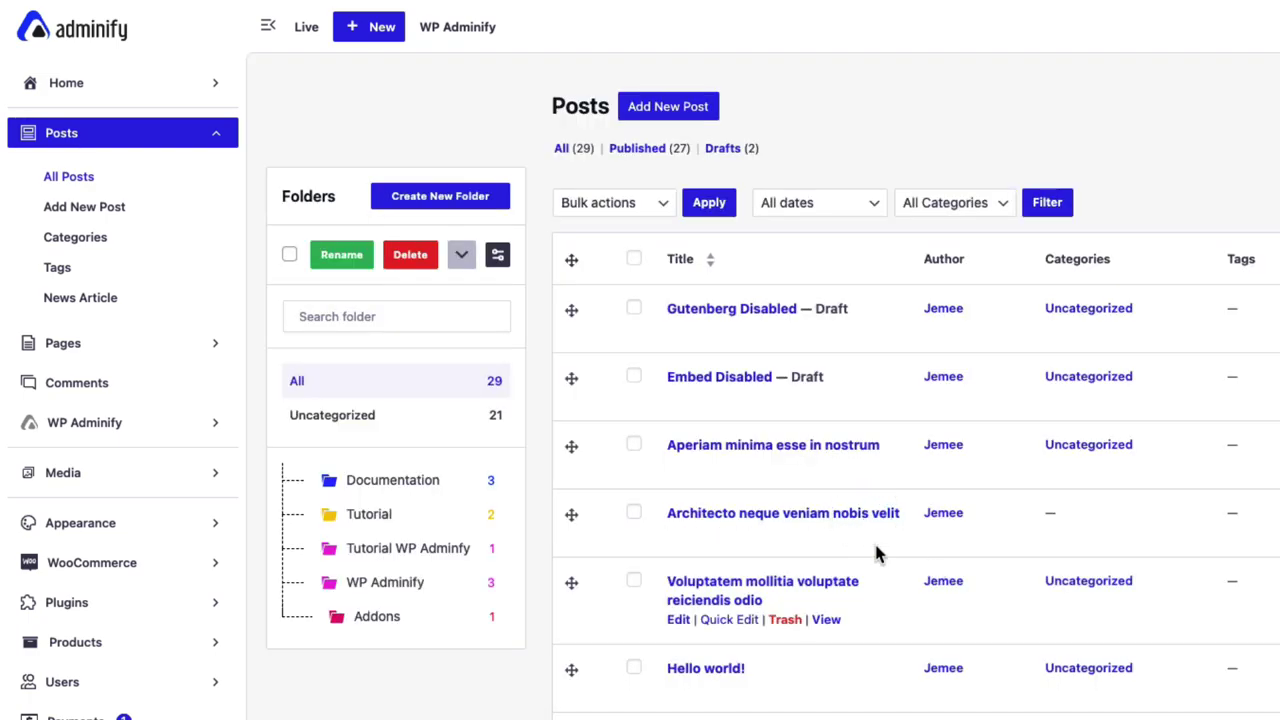
Step: Filter posts by Tutorial WP Adminify, Tutorial, Documentation, Addons and WP Adminify folders in turn
left_click(404, 558)
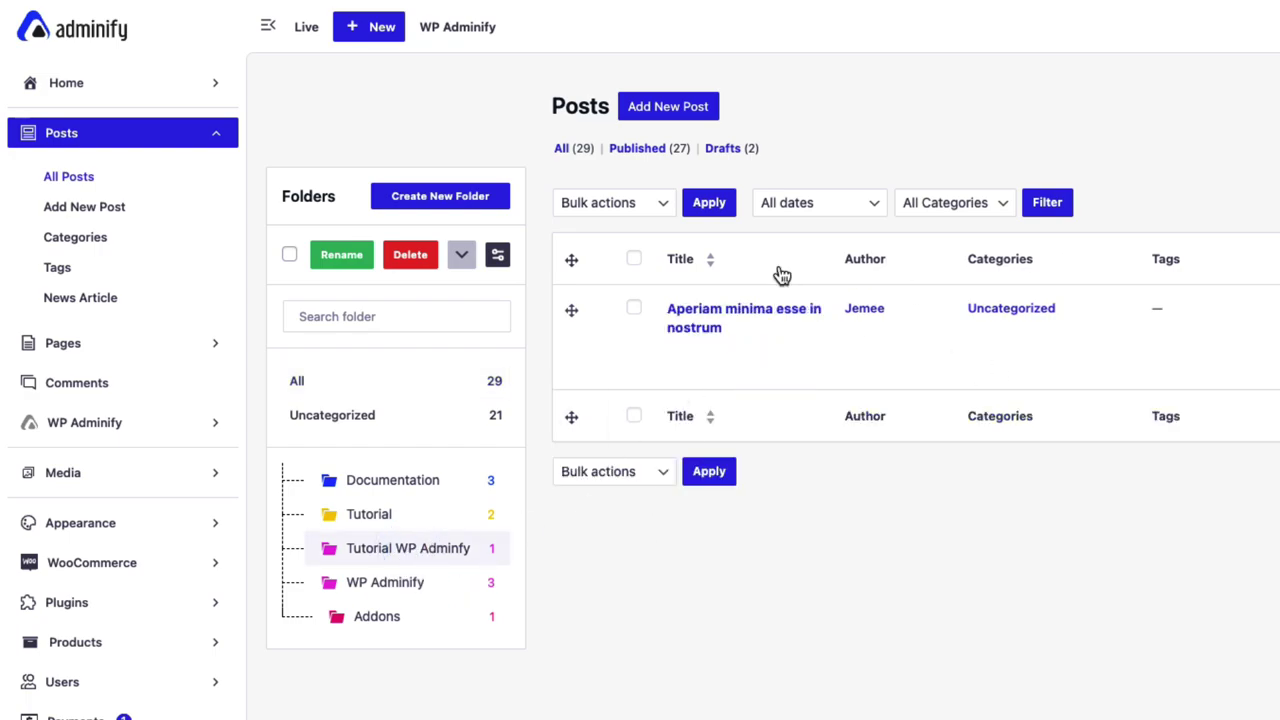
left_click(389, 515)
left_click(408, 483)
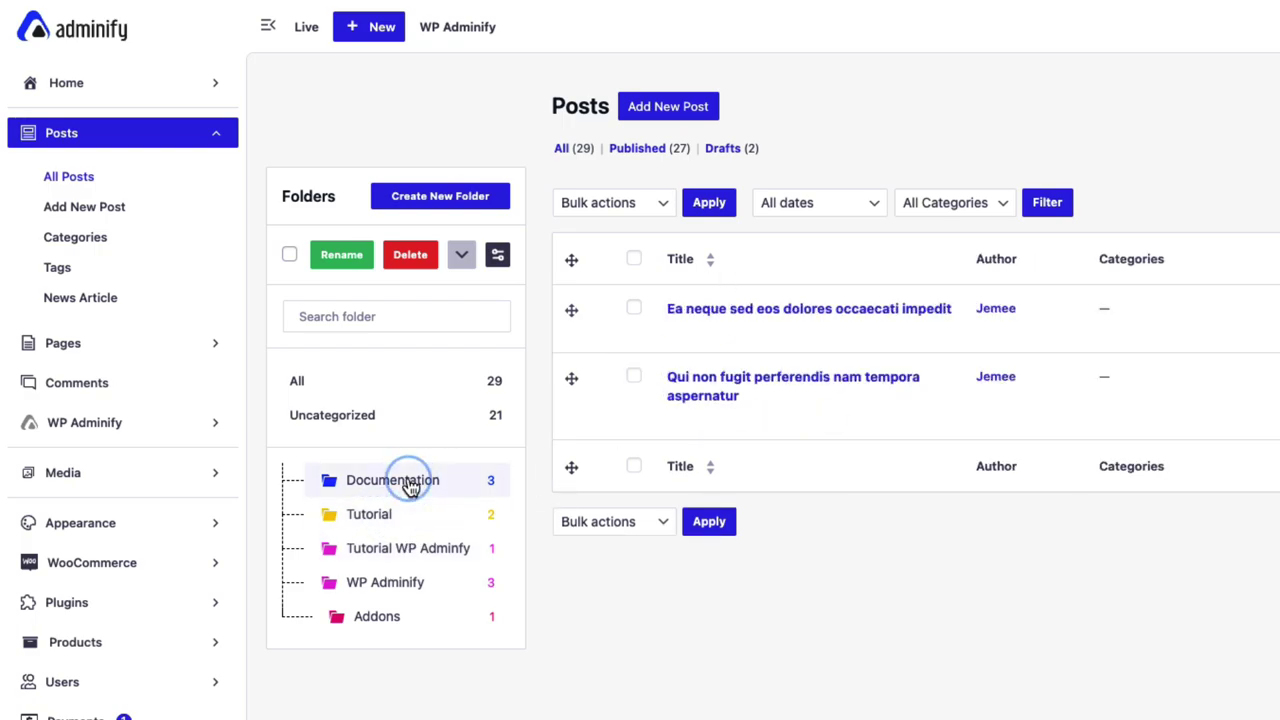
left_click(385, 618)
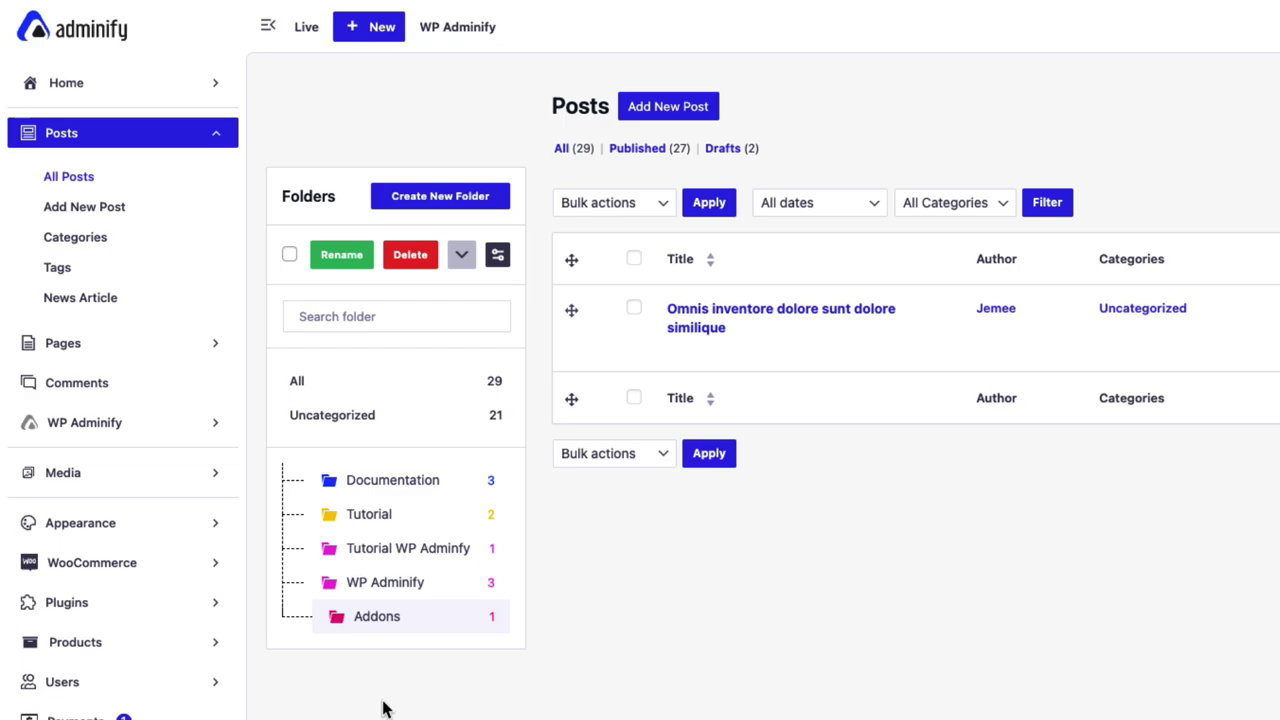
left_click(387, 582)
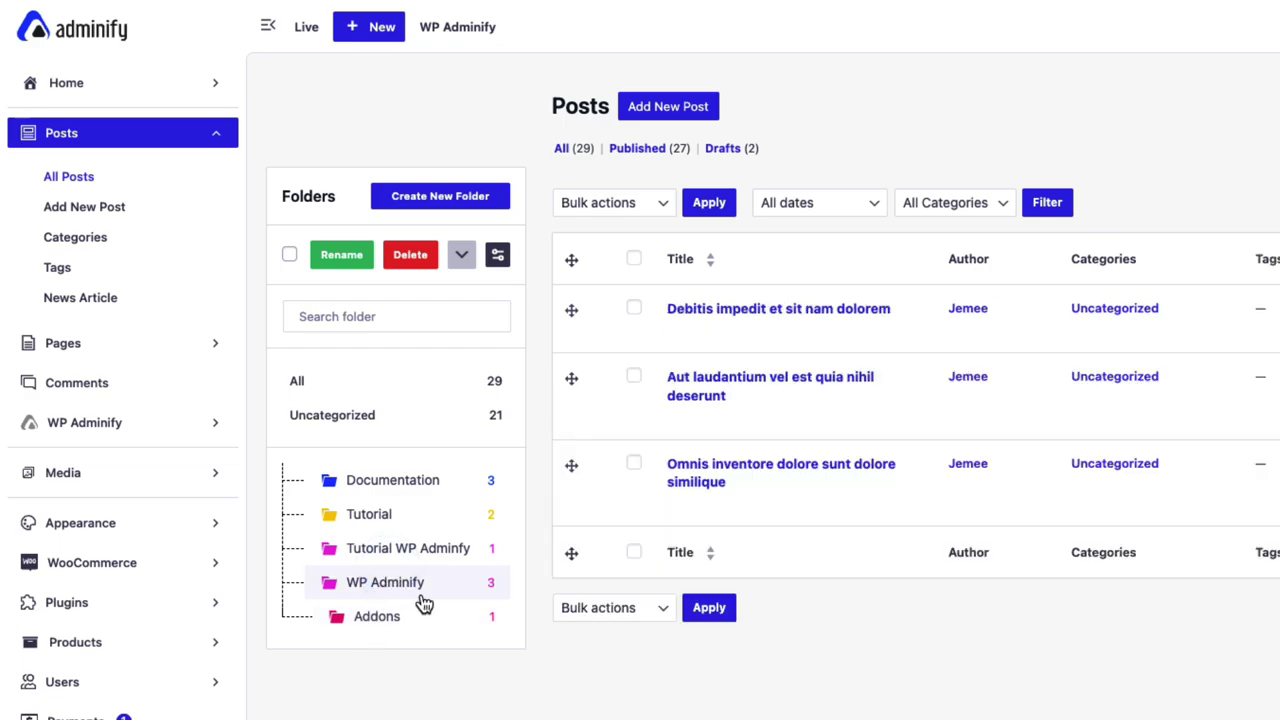
left_click(404, 550)
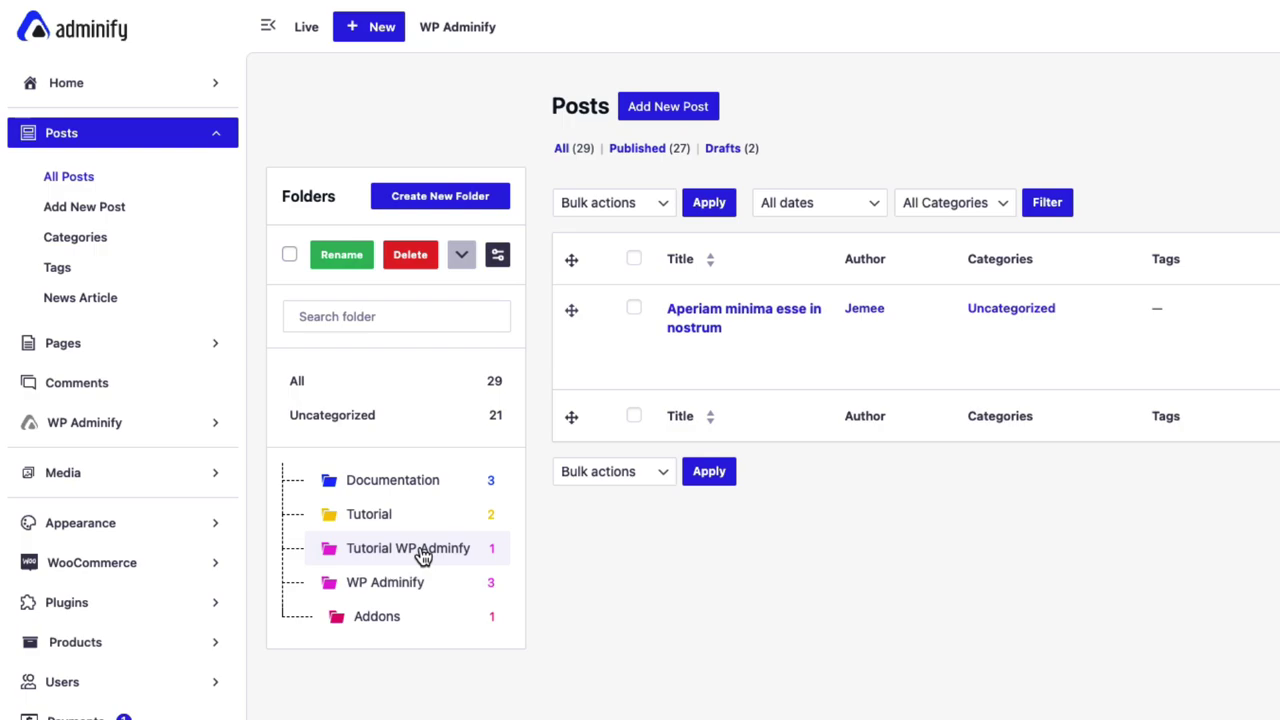
Step: Create a magenta subfolder 'New Sub Folder' inside Tutorial WP Adminify
right_click(419, 558)
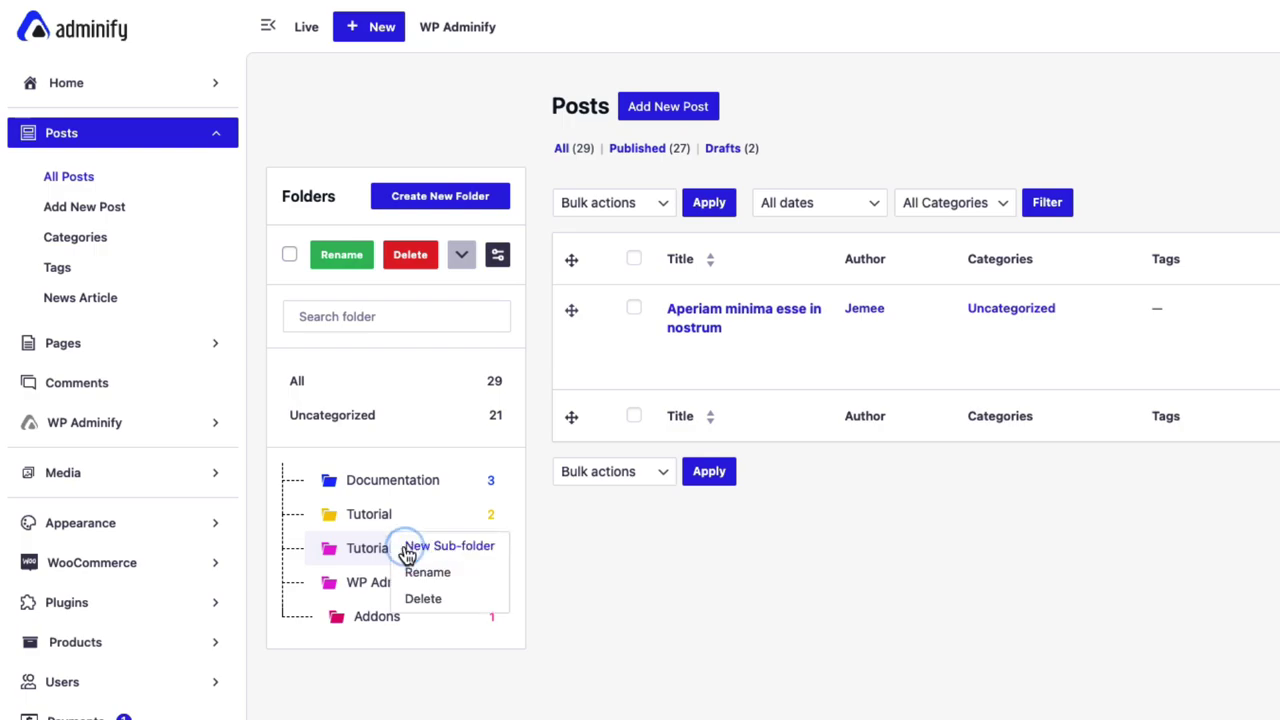
left_click(465, 548)
left_click(991, 516)
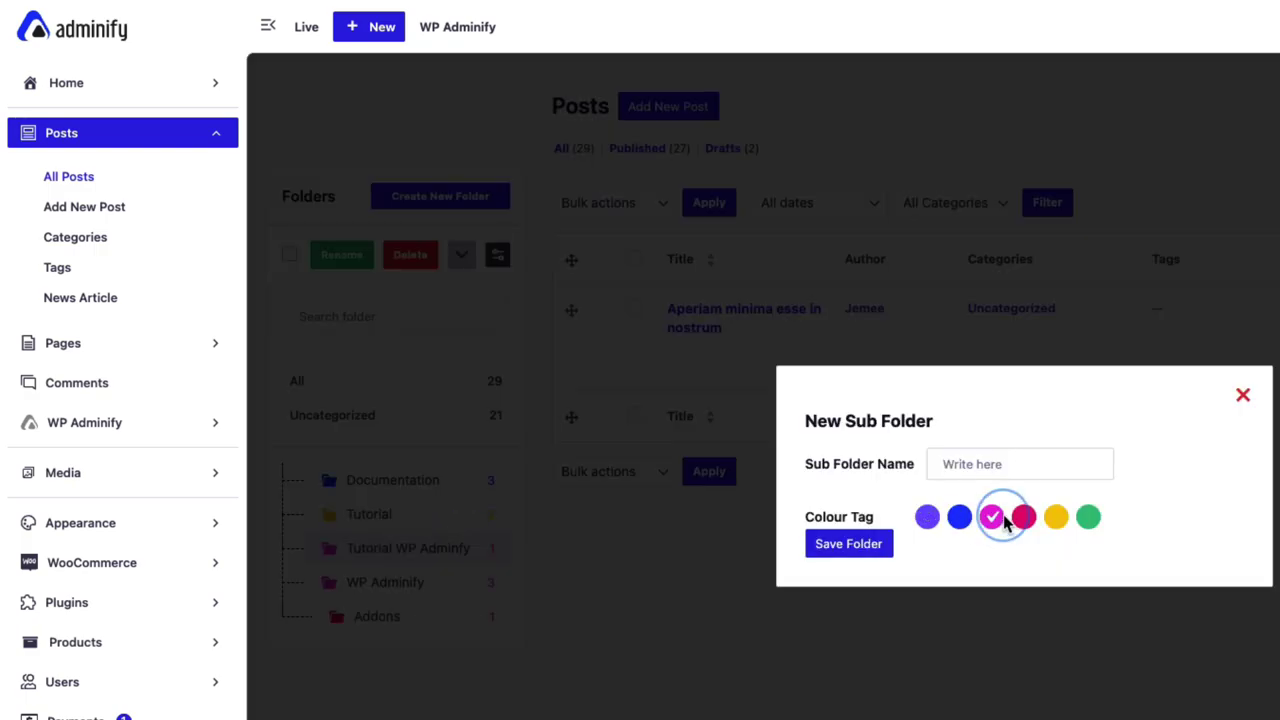
left_click(1023, 453)
type("N")
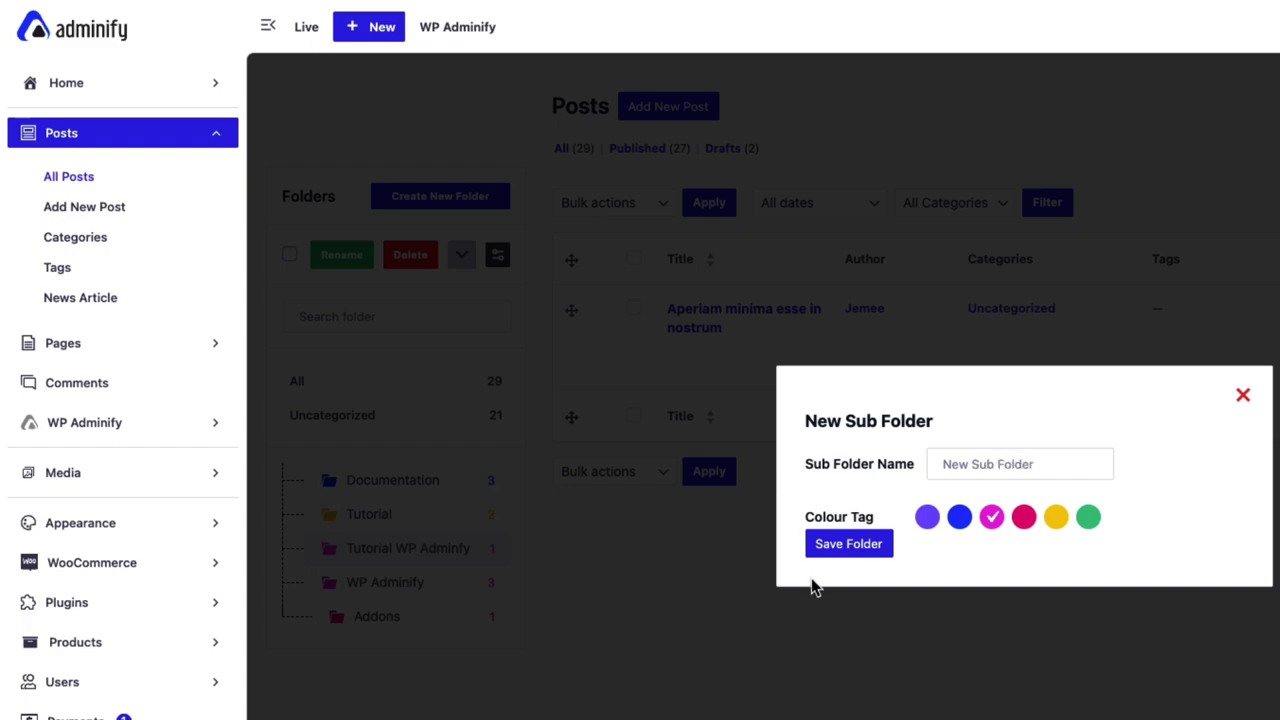
type("ew Sub Folder")
left_click(848, 543)
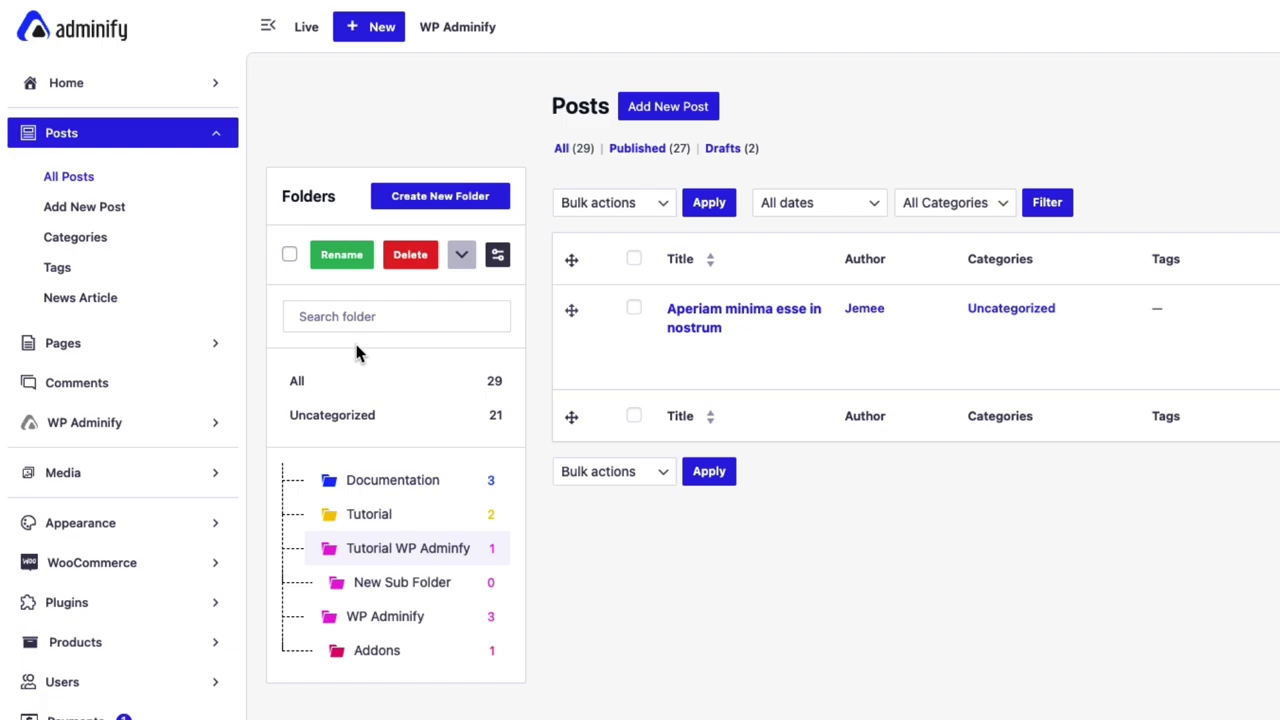
Step: Move the 'Hello world!' post into New Sub Folder
left_click(305, 381)
scroll(640, 663, "down", 1)
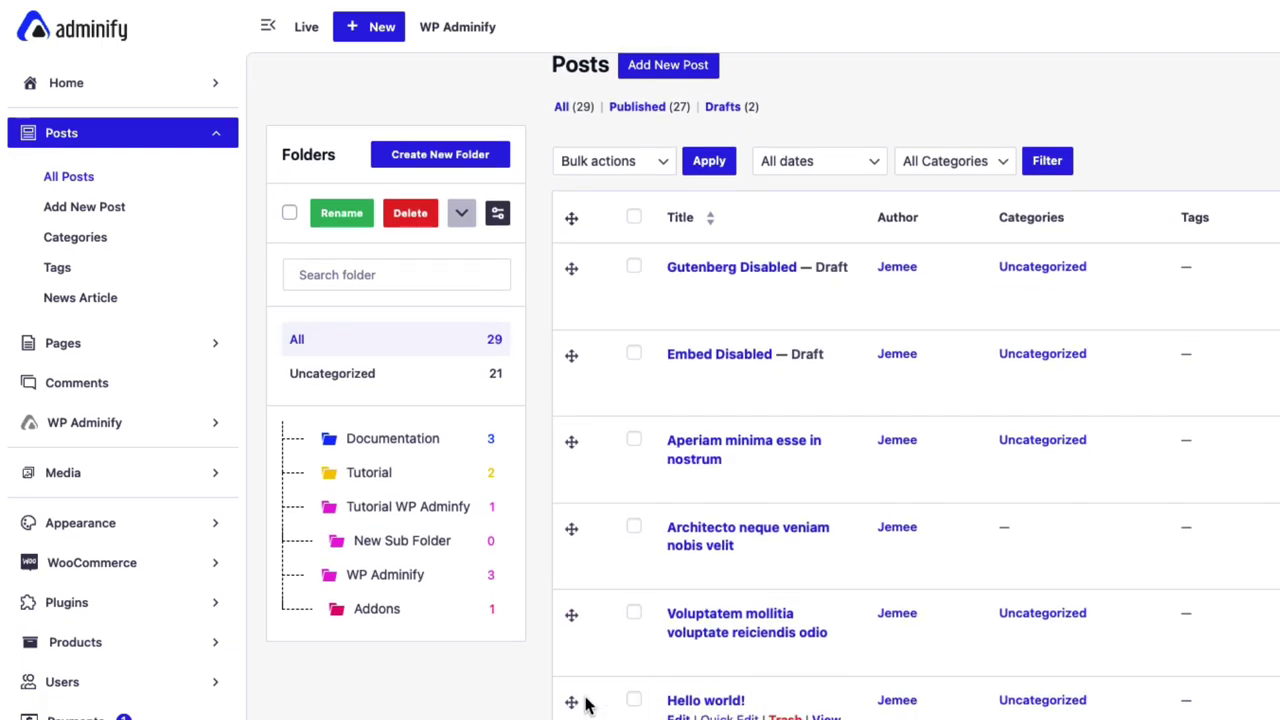
left_click_drag(572, 702, 366, 540)
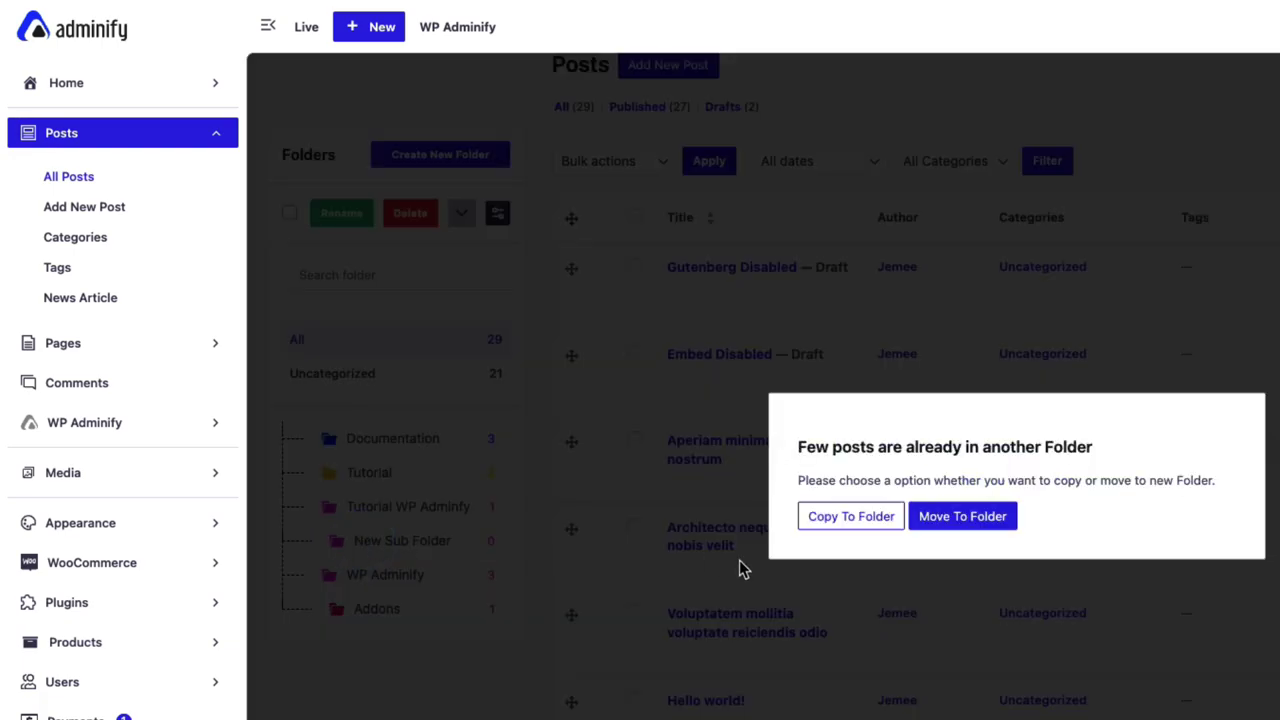
left_click(928, 521)
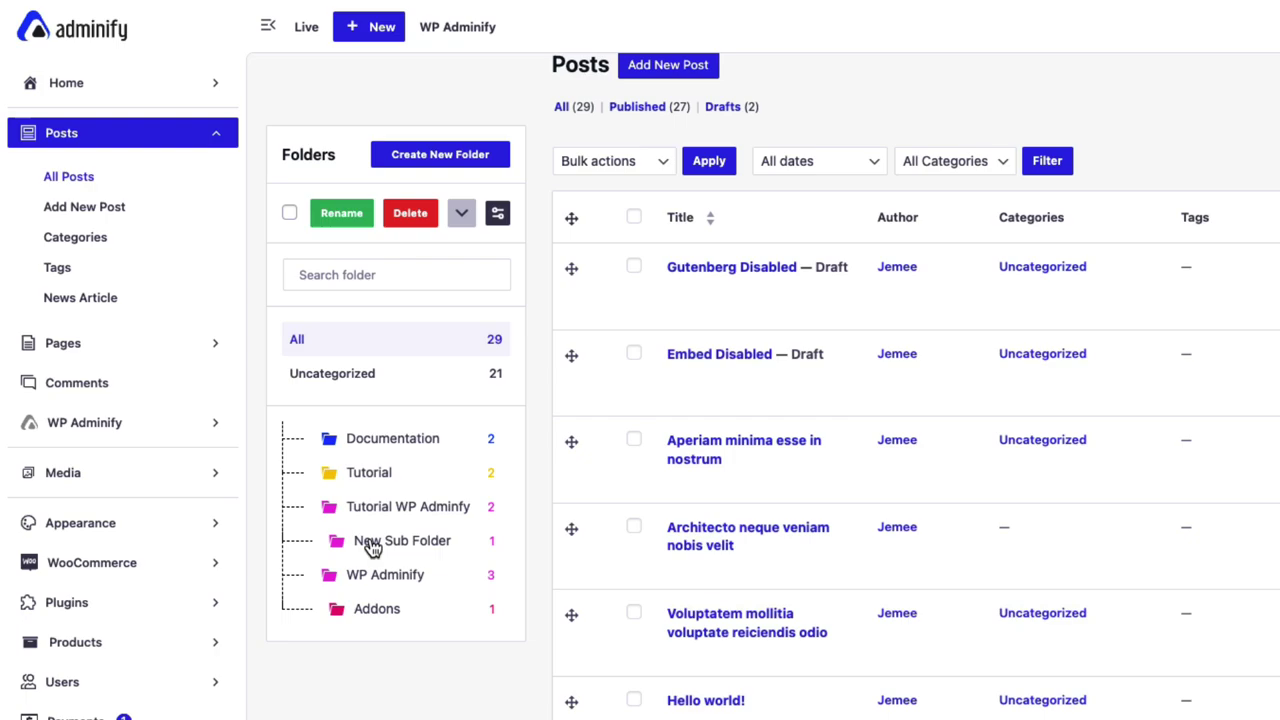
Step: View the posts in New Sub Folder and Tutorial WP Adminify, then return to all posts
left_click(415, 550)
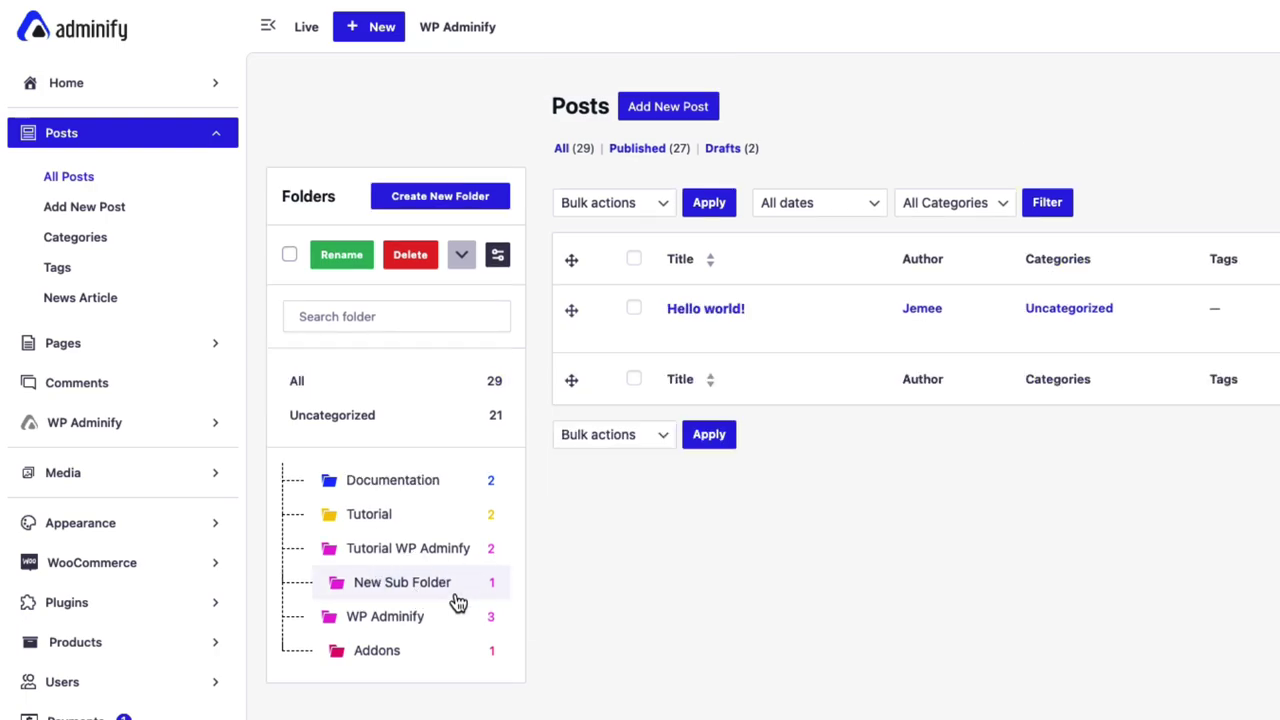
left_click(408, 552)
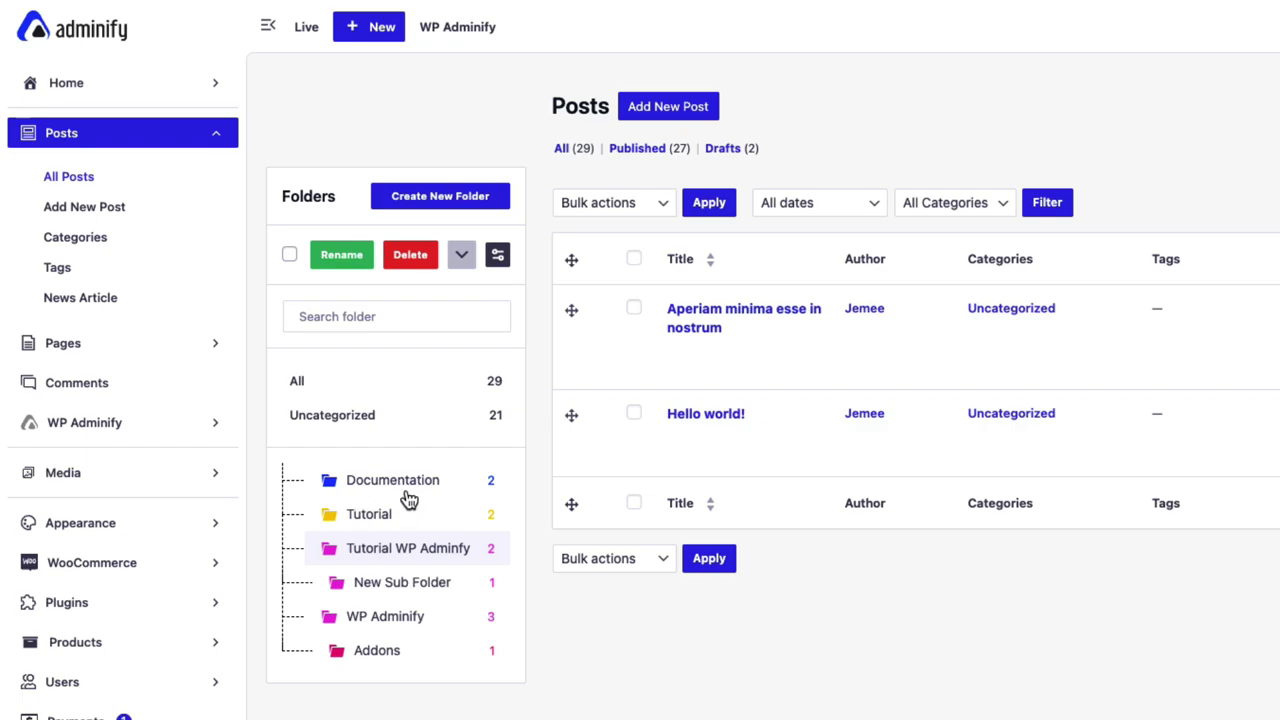
left_click(320, 383)
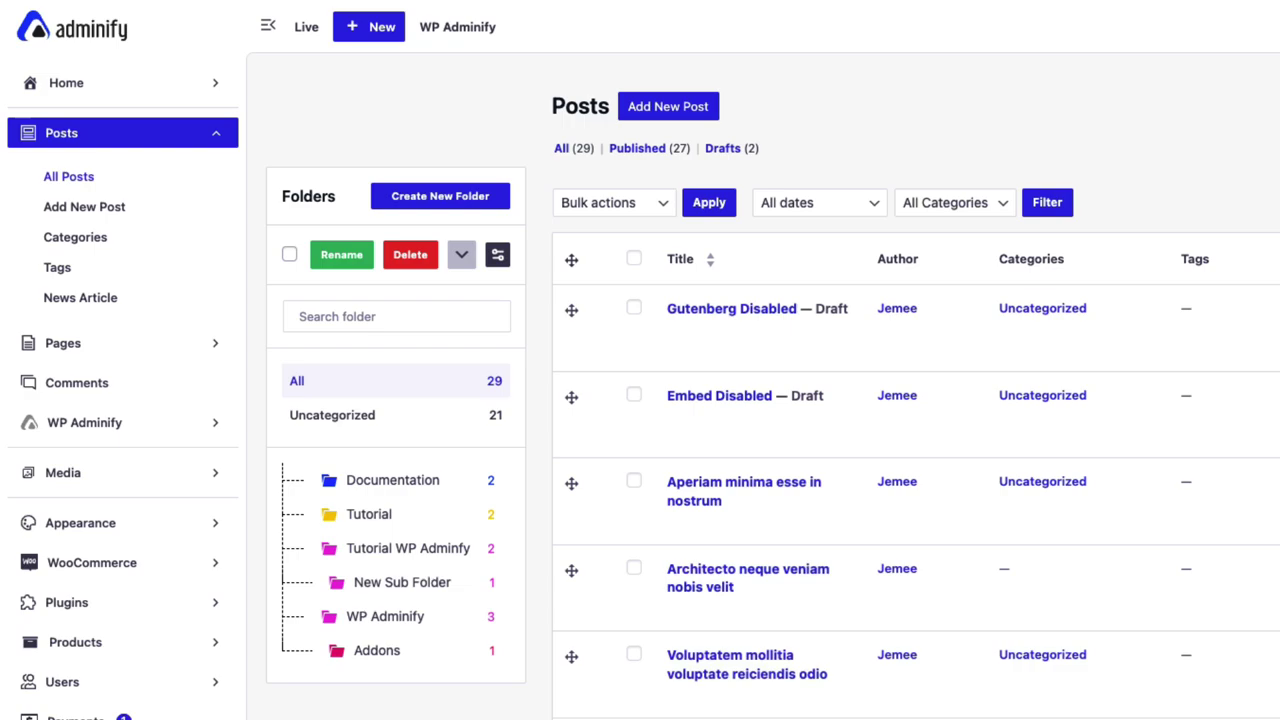
Step: Search the folder list for 'ne', then clear the search
left_click(408, 308)
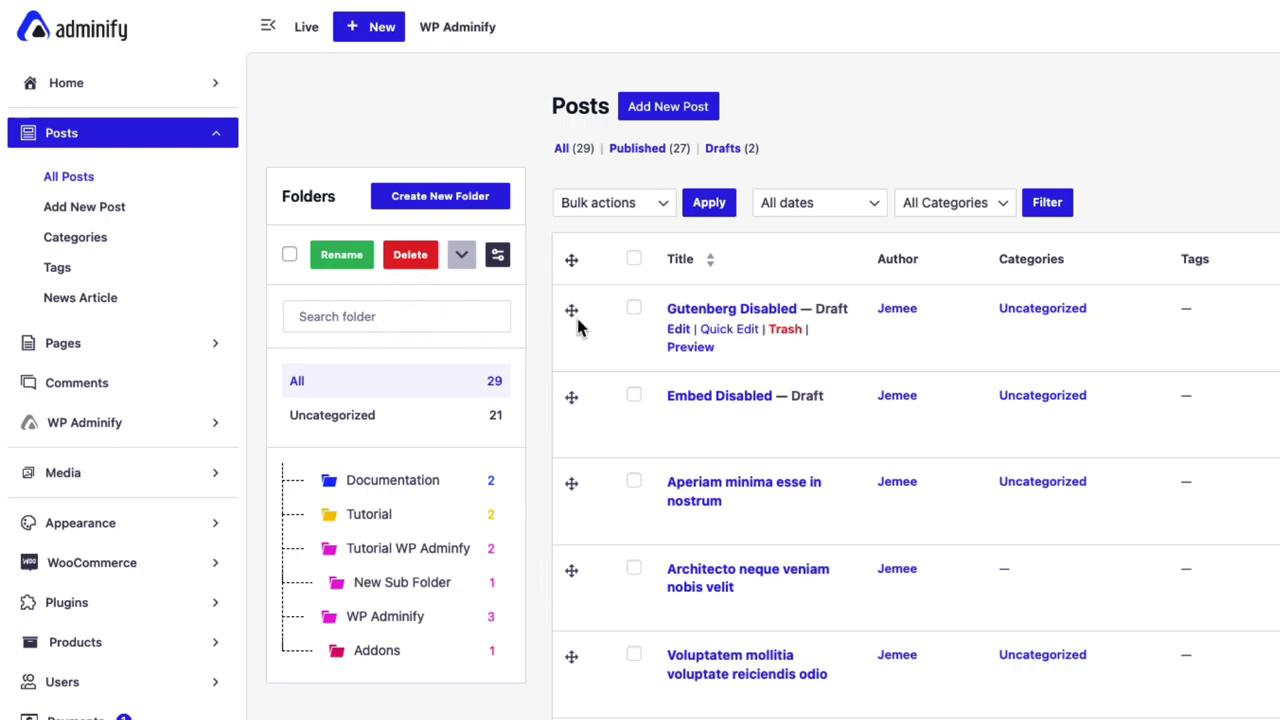
type("new")
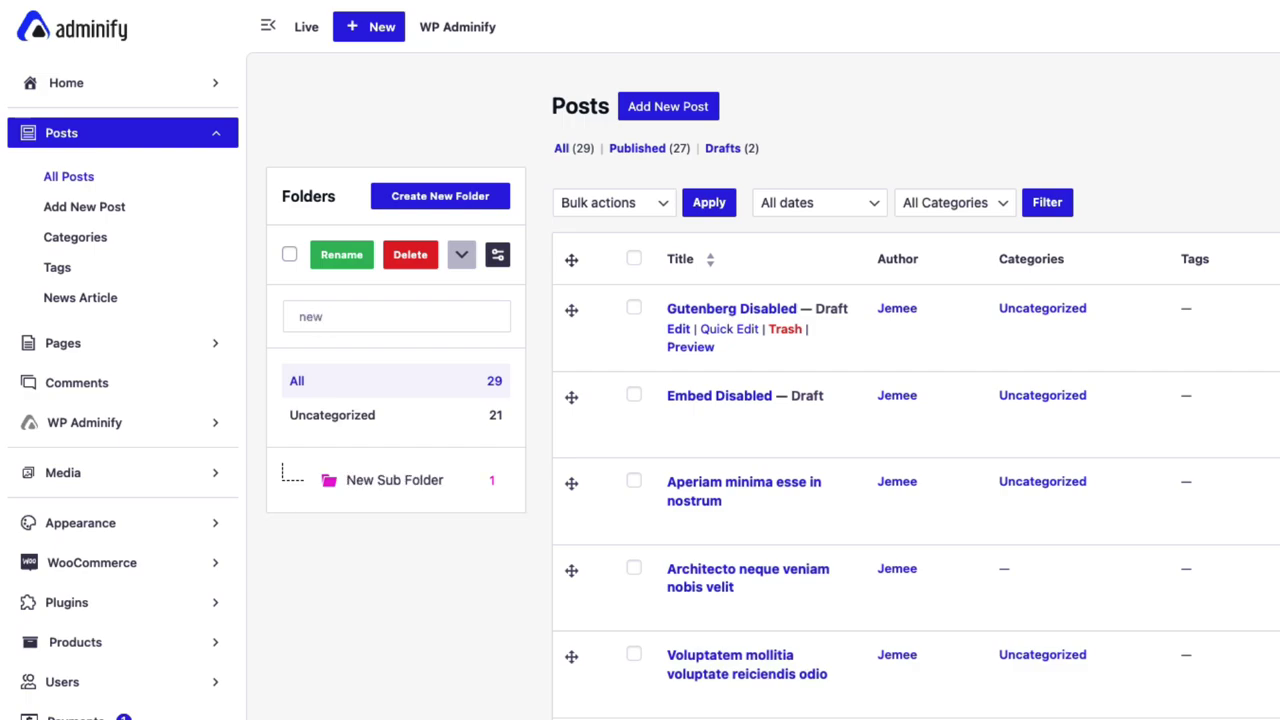
key("BackSpace")
key("BackSpace")
key("BackSpace")
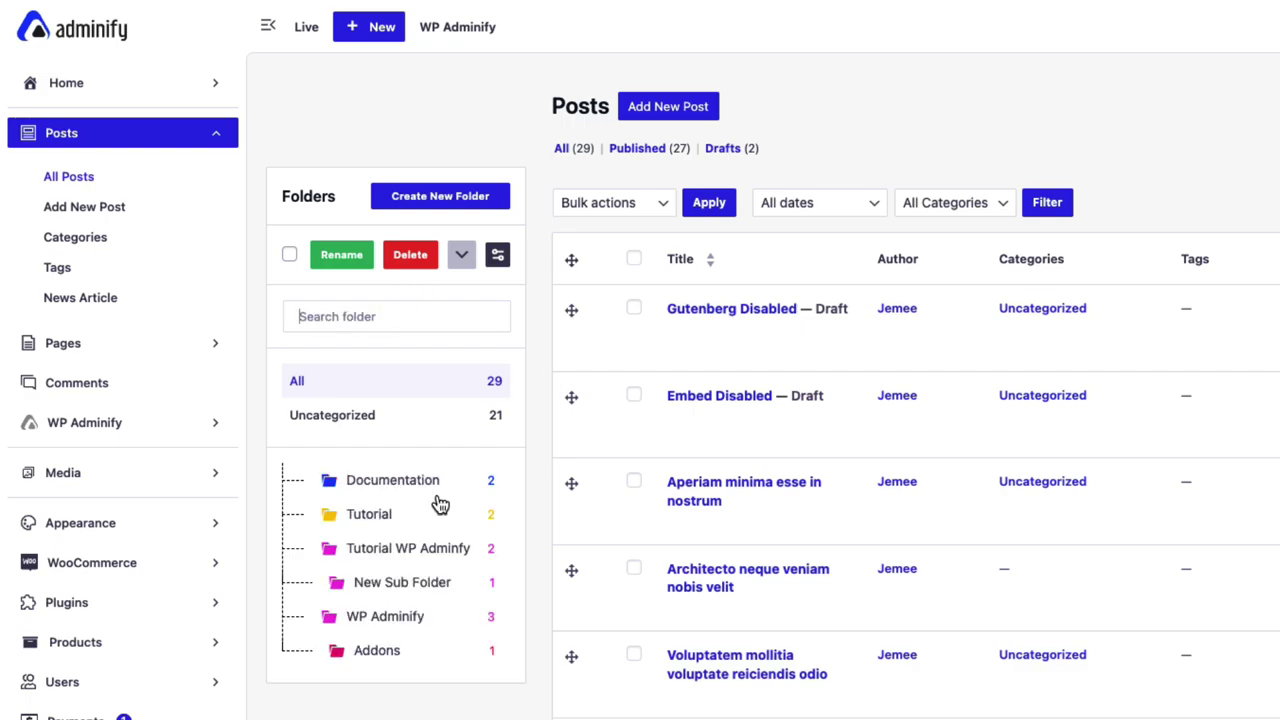
Step: Delete New Sub Folder and confirm the deletion
left_click(420, 591)
right_click(420, 591)
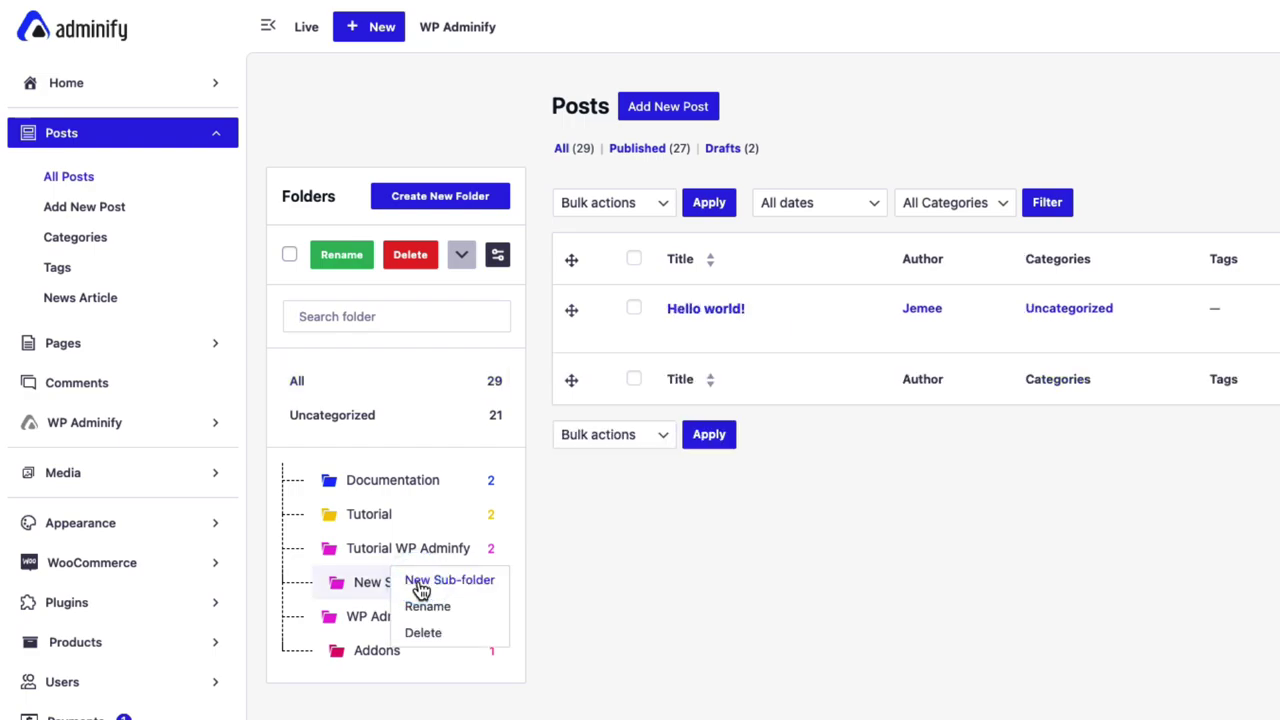
left_click(445, 638)
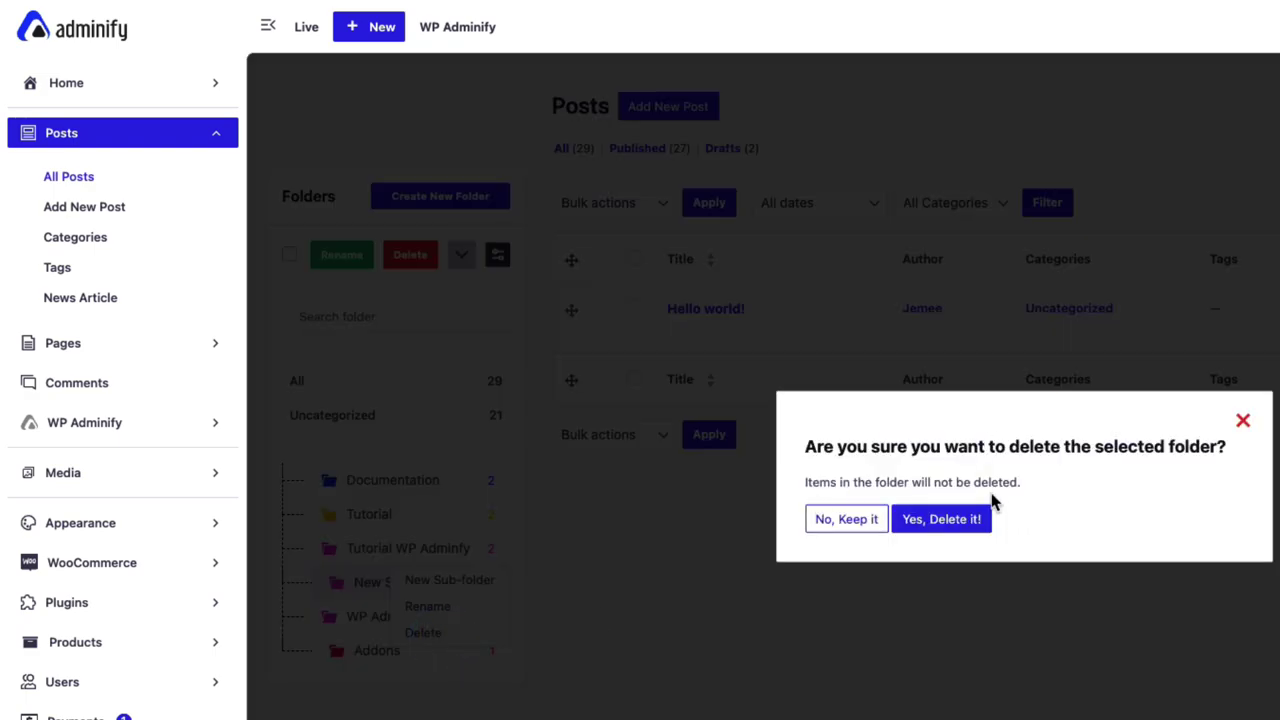
left_click(945, 525)
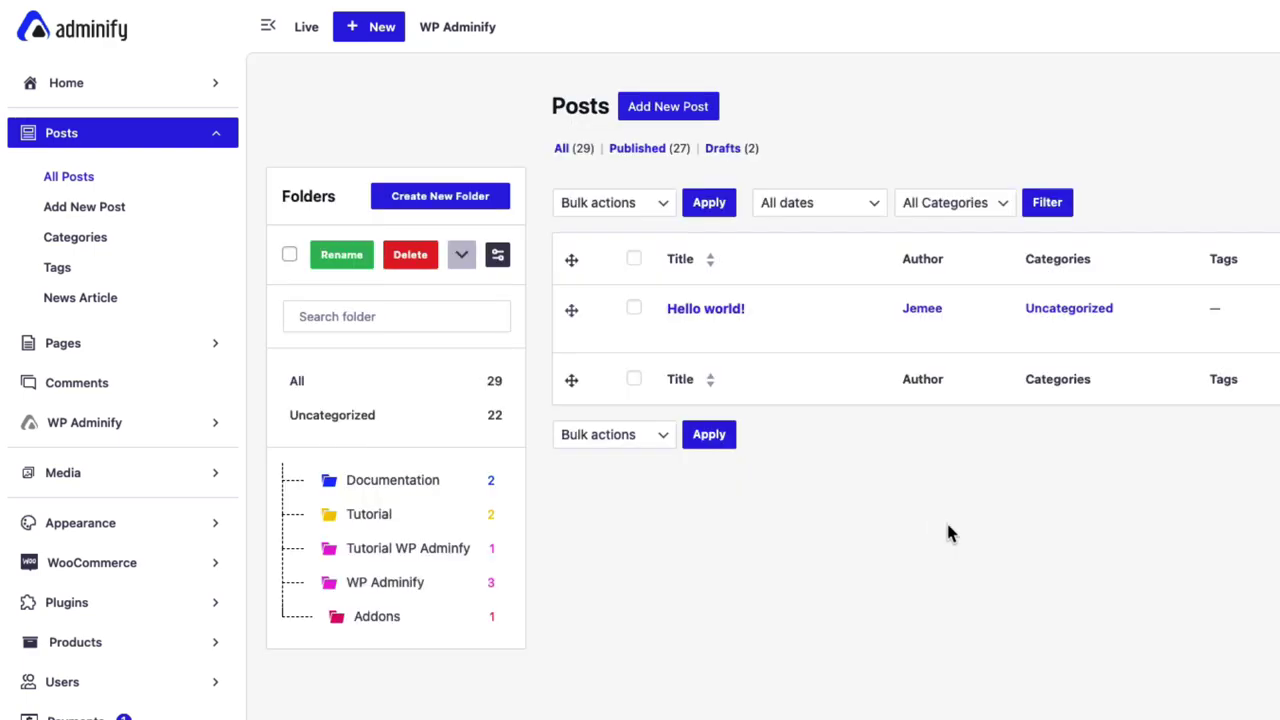
Step: View the Documentation folder's posts, then return to all posts
left_click(363, 481)
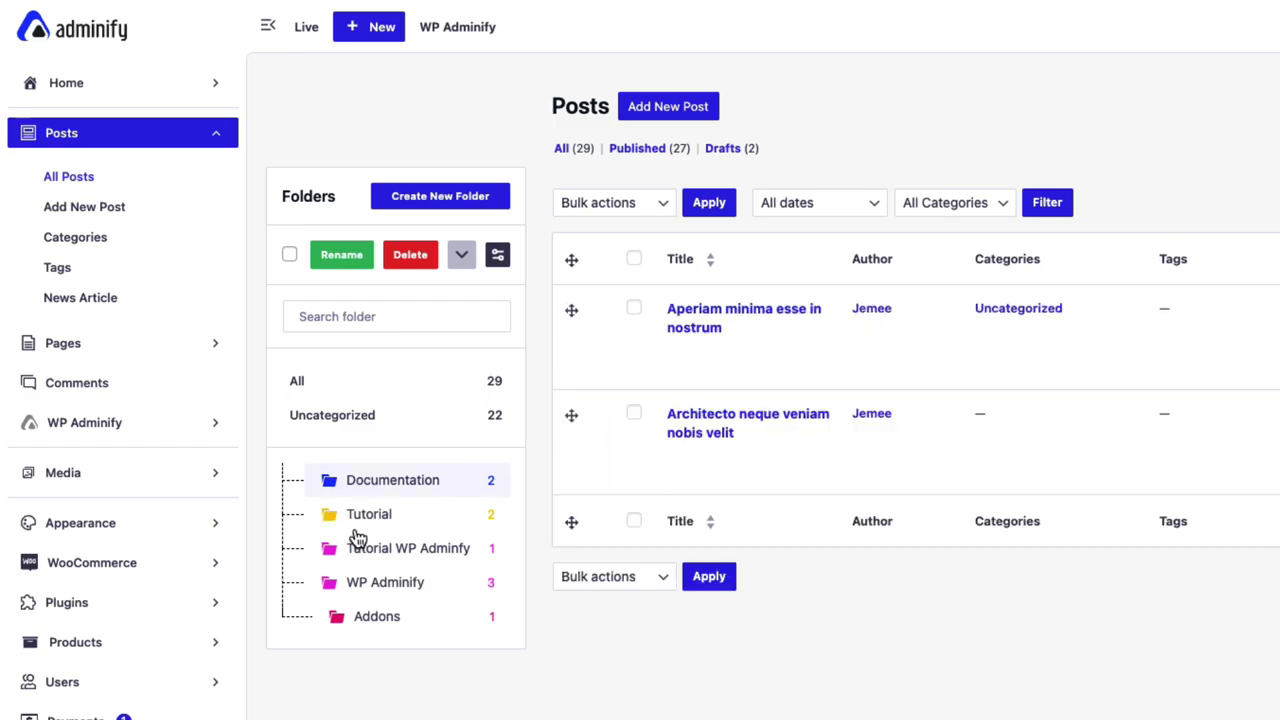
left_click(350, 381)
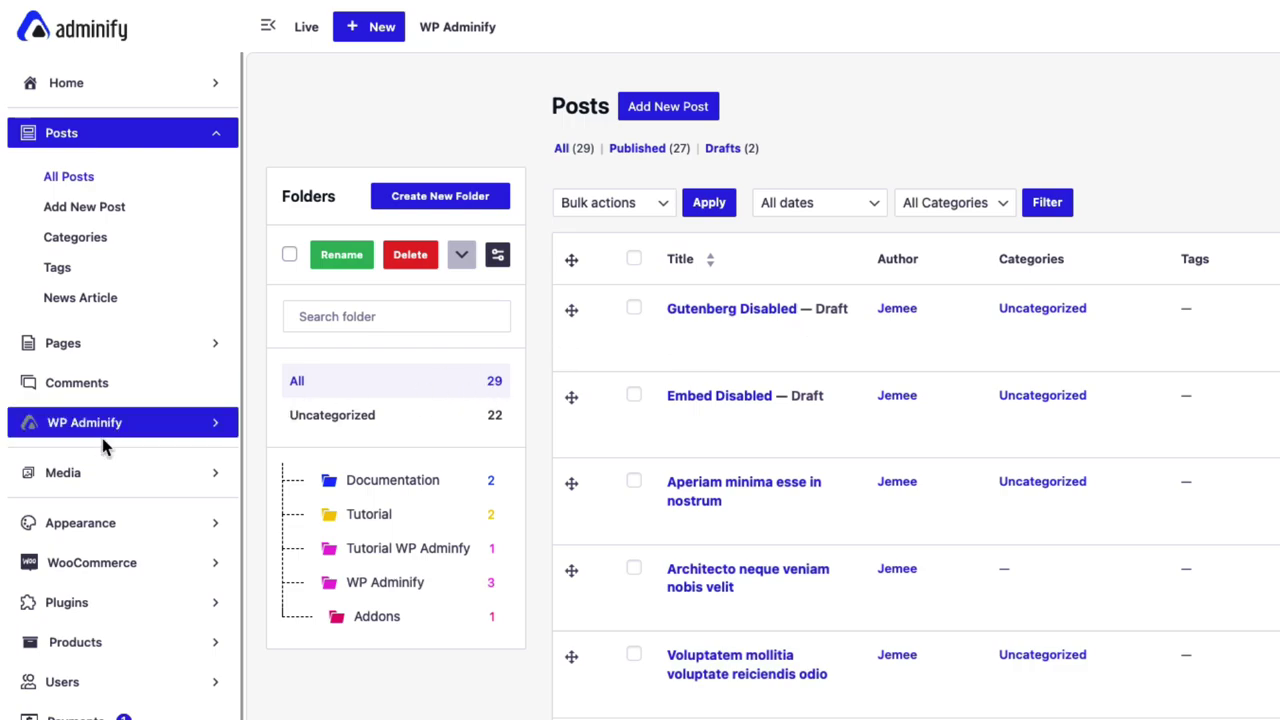
left_click(101, 482)
Step: In the Media Library, create a media folder named 'New Media'
left_click(84, 342)
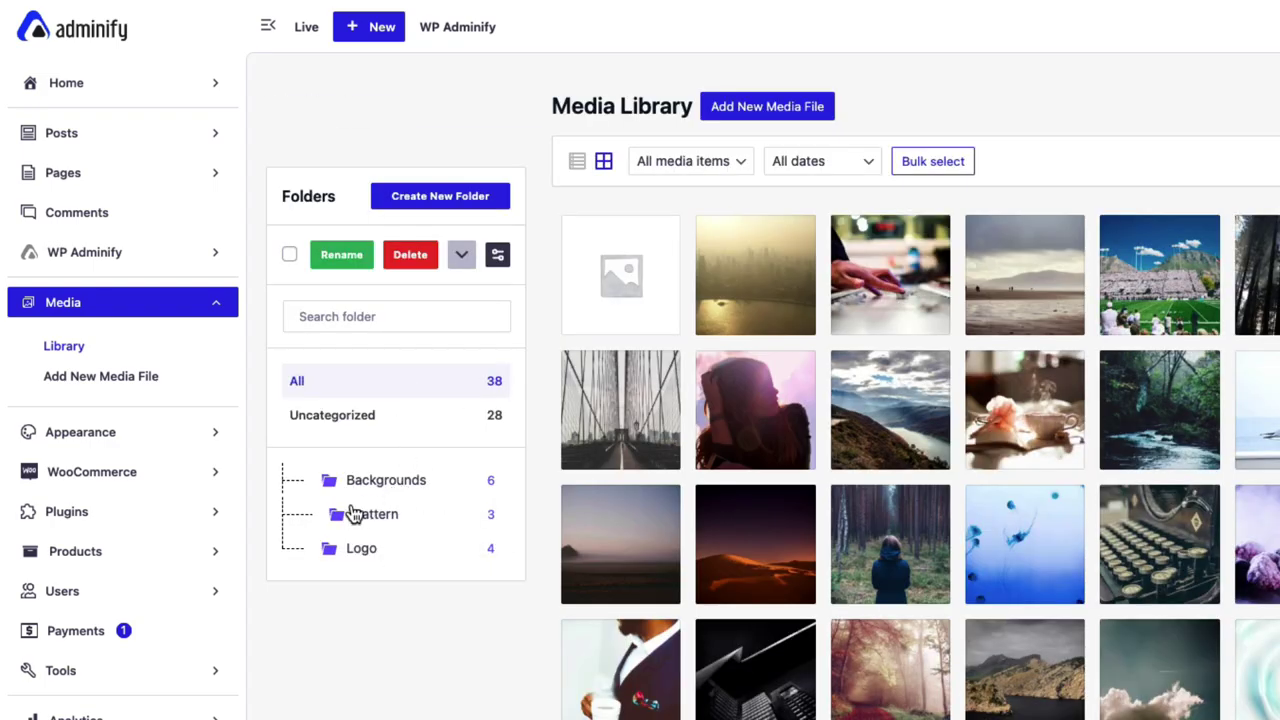
scroll(368, 500, "down", 1)
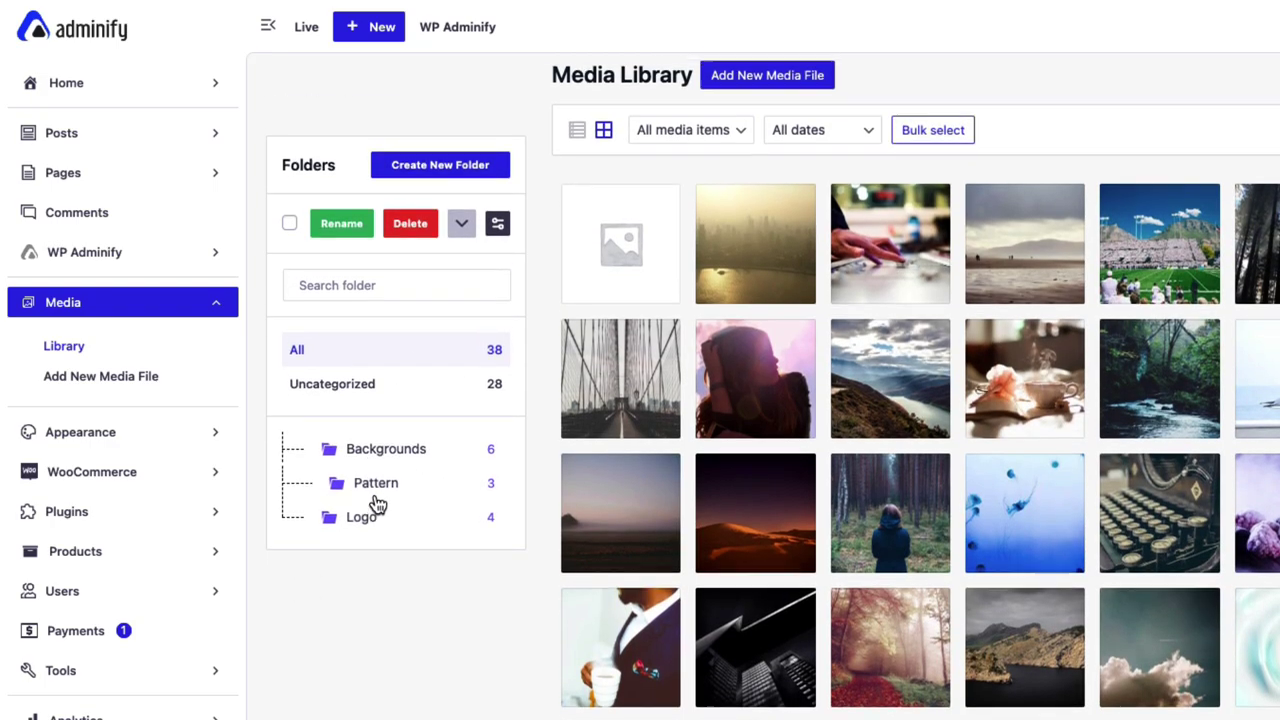
scroll(372, 508, "up", 1)
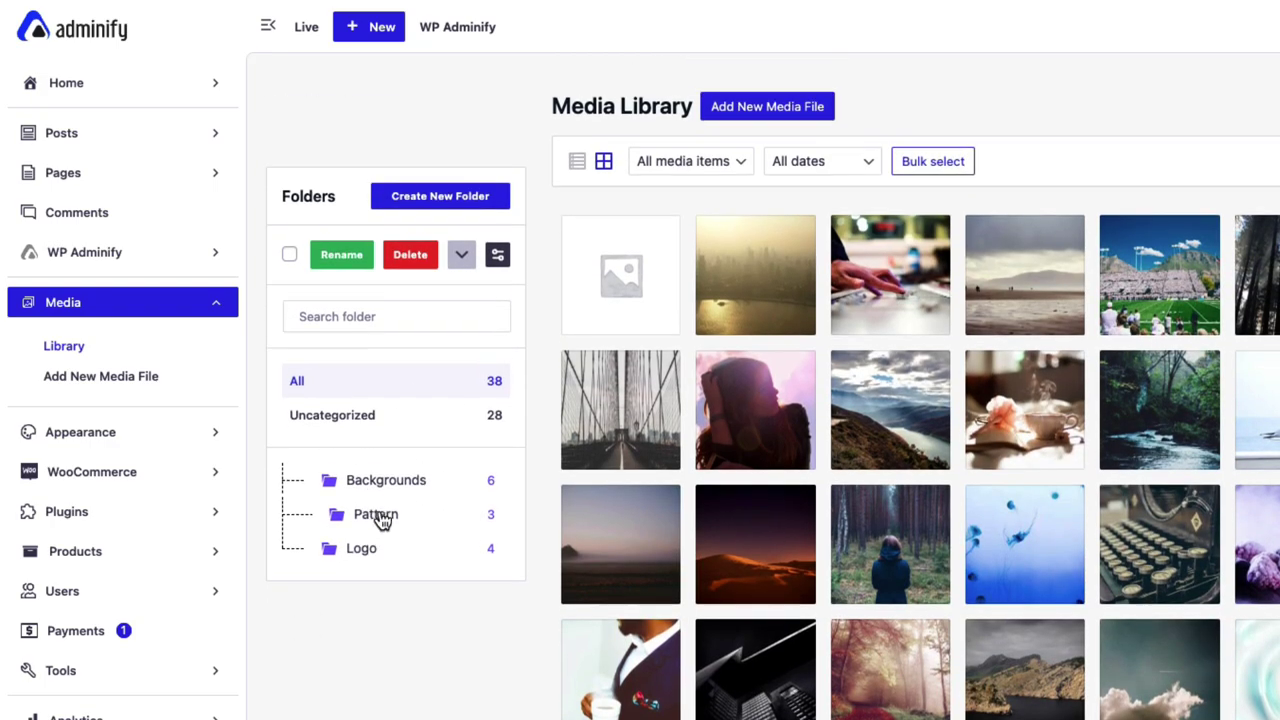
left_click(429, 195)
left_click(955, 431)
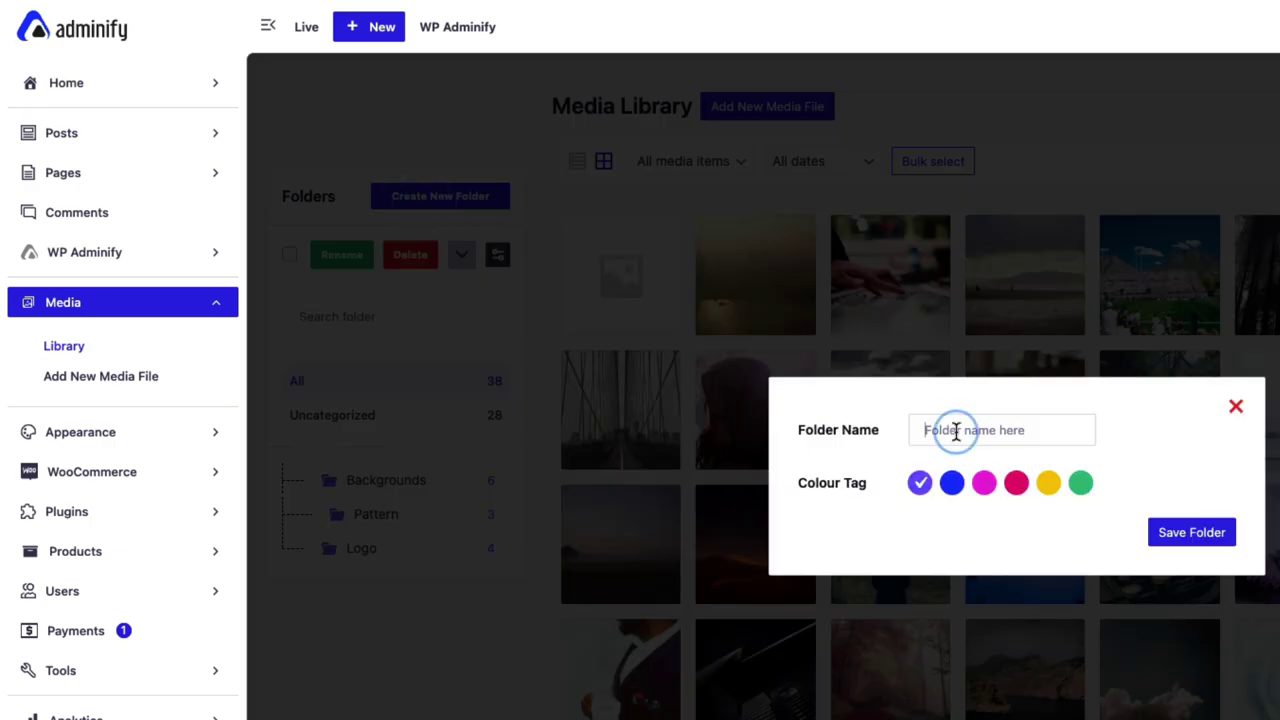
type("New Media")
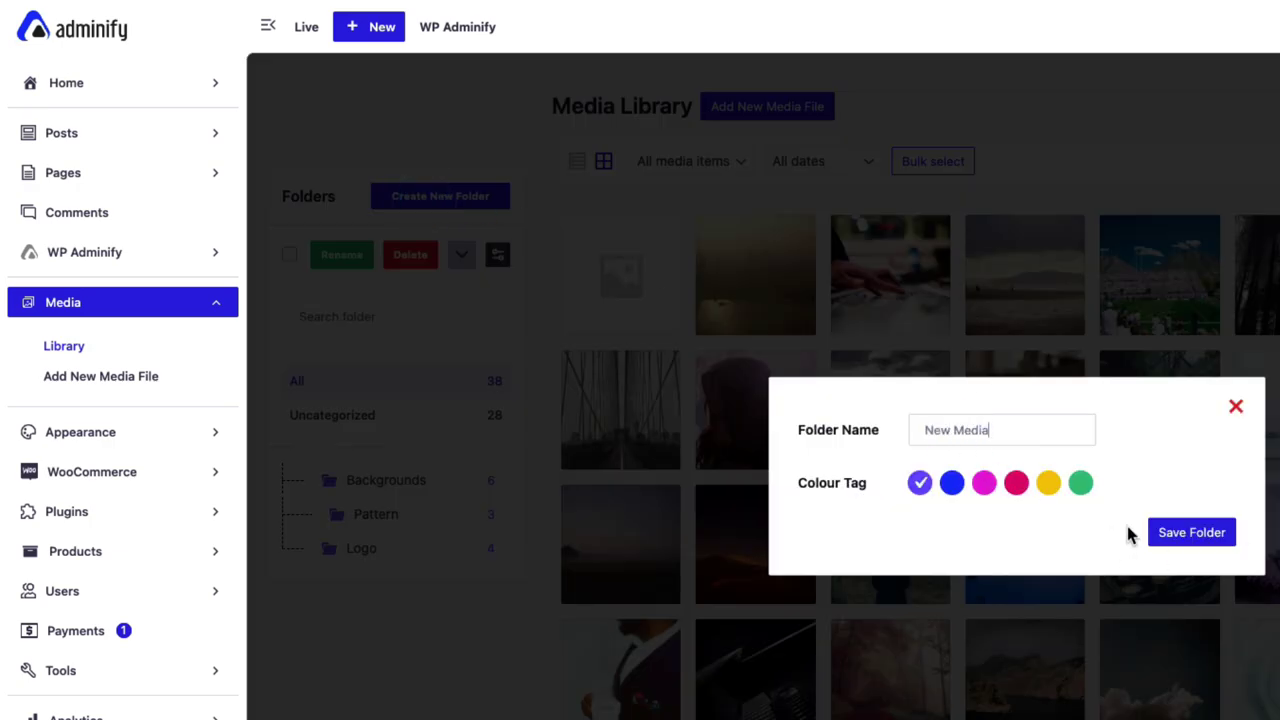
left_click(1180, 532)
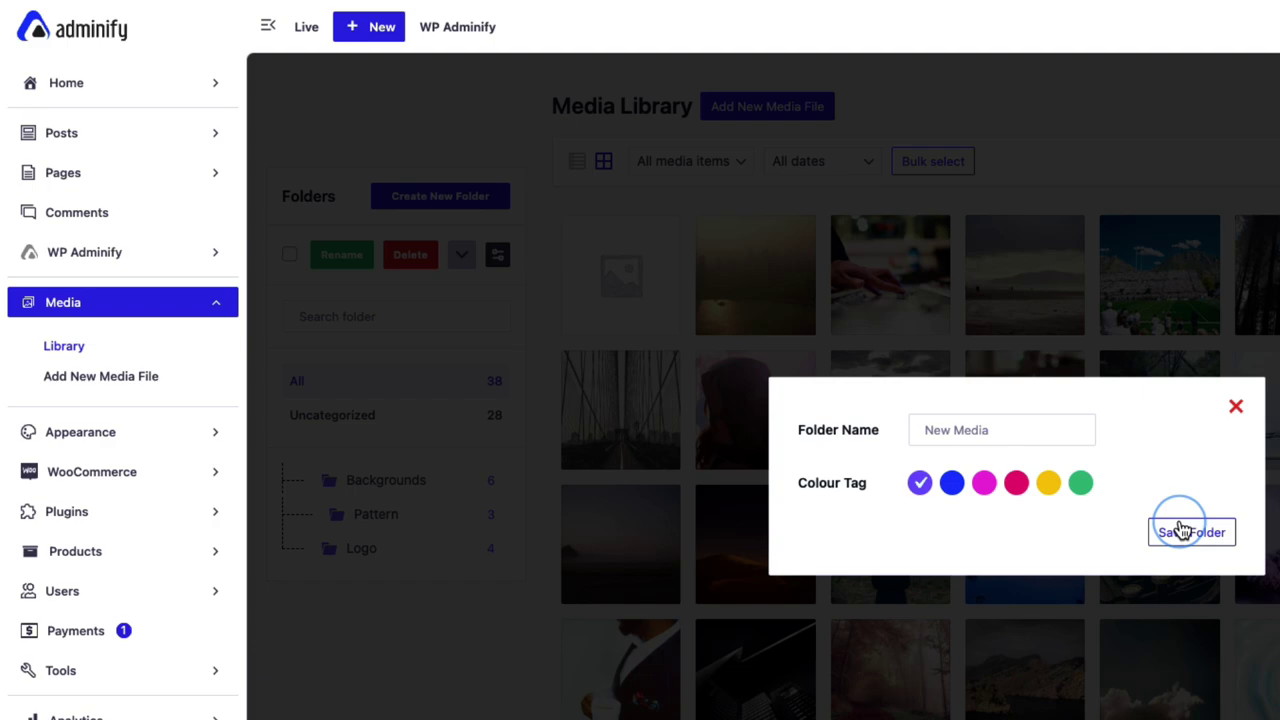
Step: Move two images into the New Media folder
left_click_drag(745, 410, 363, 594)
left_click(985, 518)
left_click_drag(1190, 680, 403, 594)
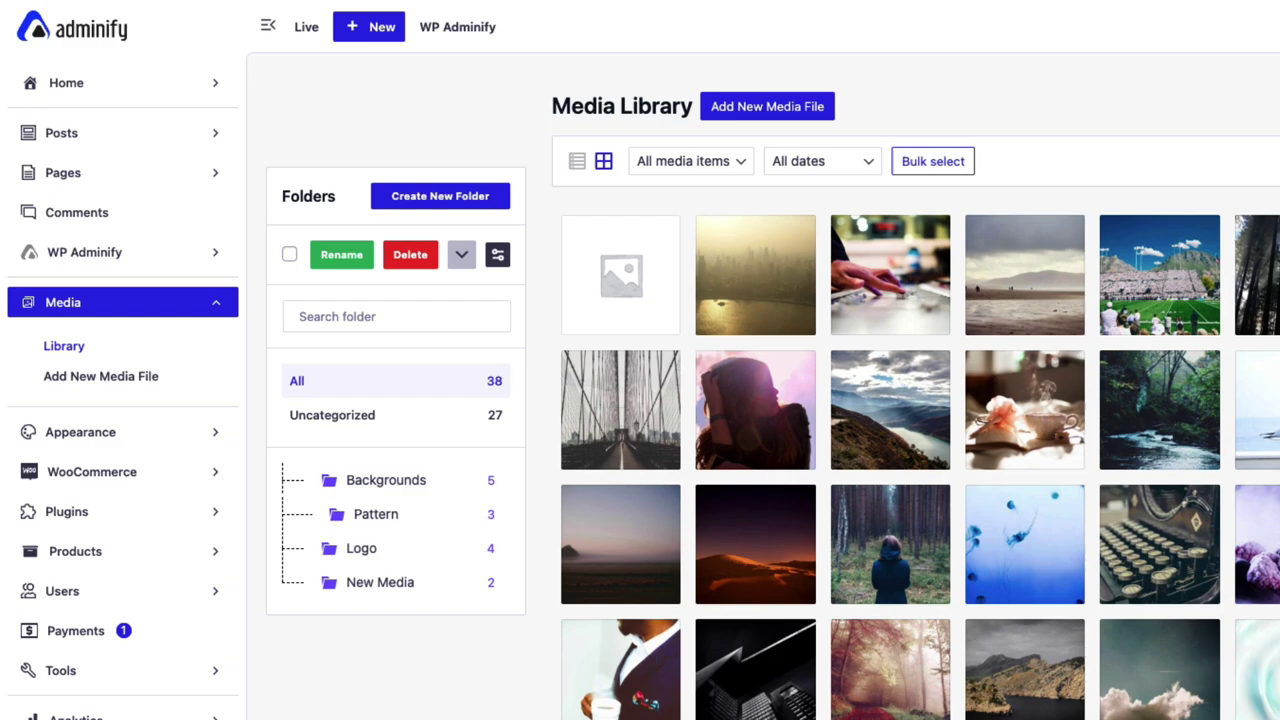
Step: Add two more images, including the jellyfish, to New Media, then view New Media and Pattern
left_click_drag(988, 682, 383, 582)
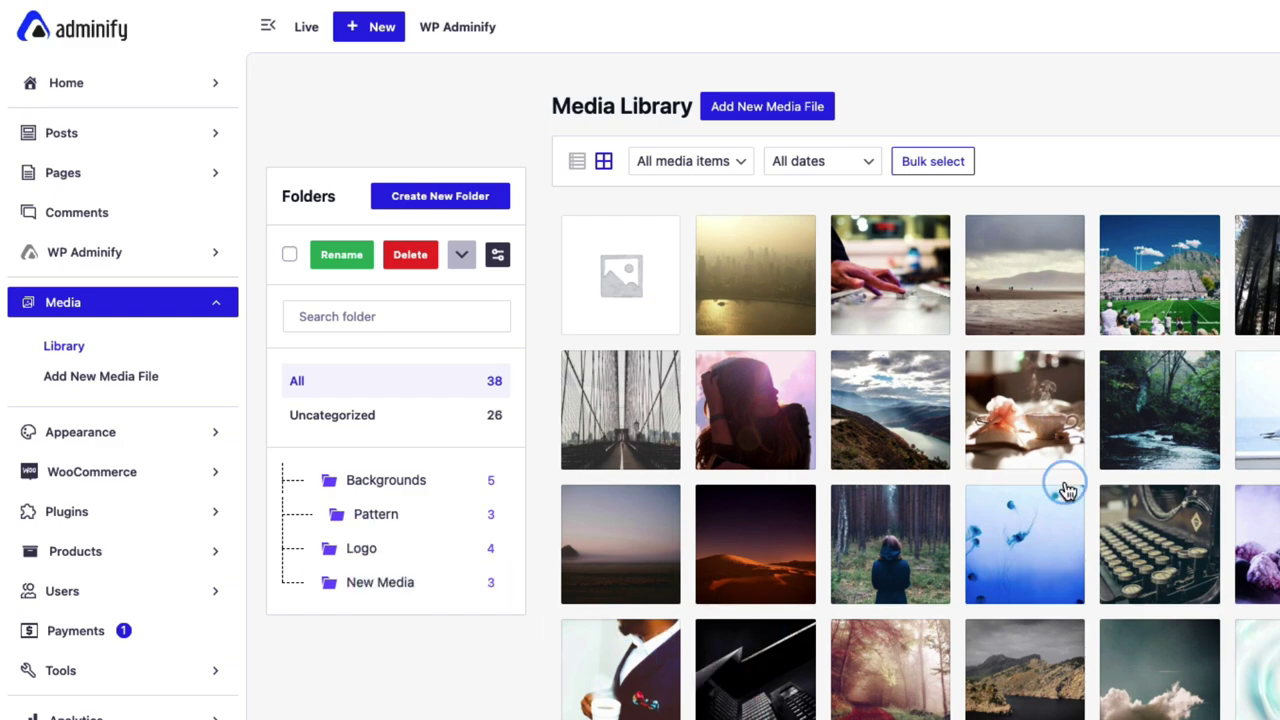
left_click_drag(1068, 490, 431, 582)
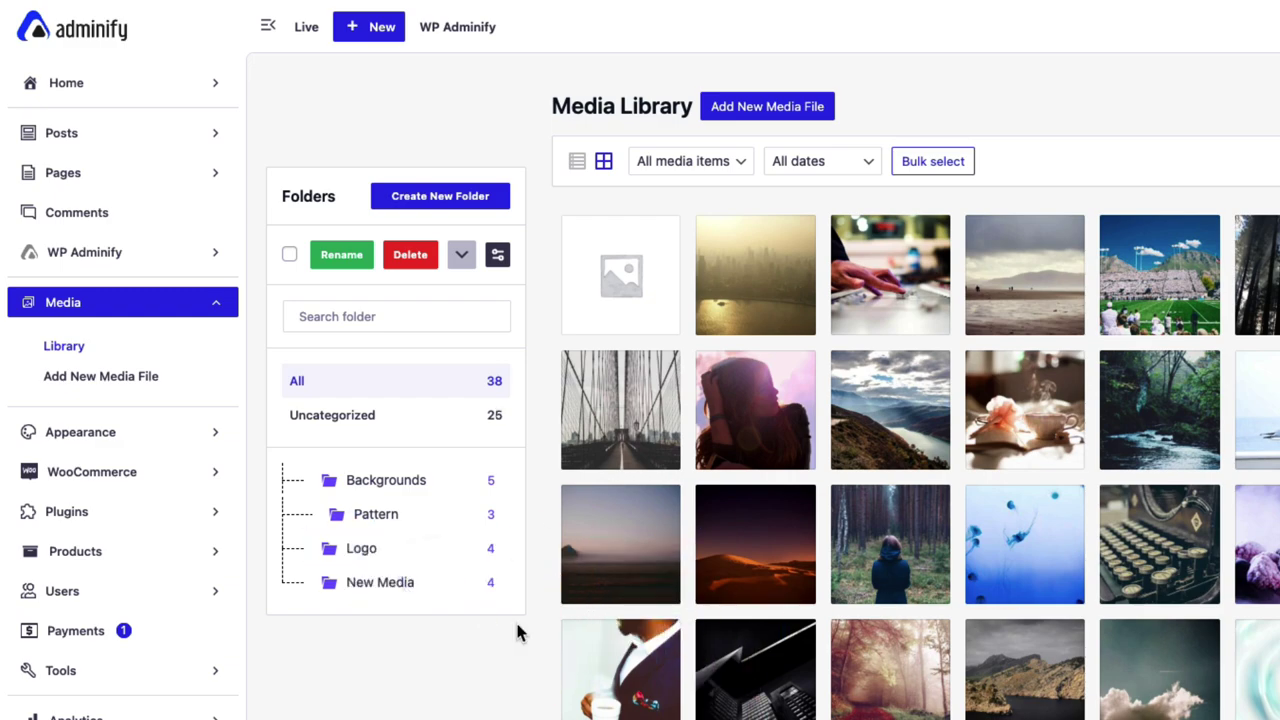
left_click(380, 590)
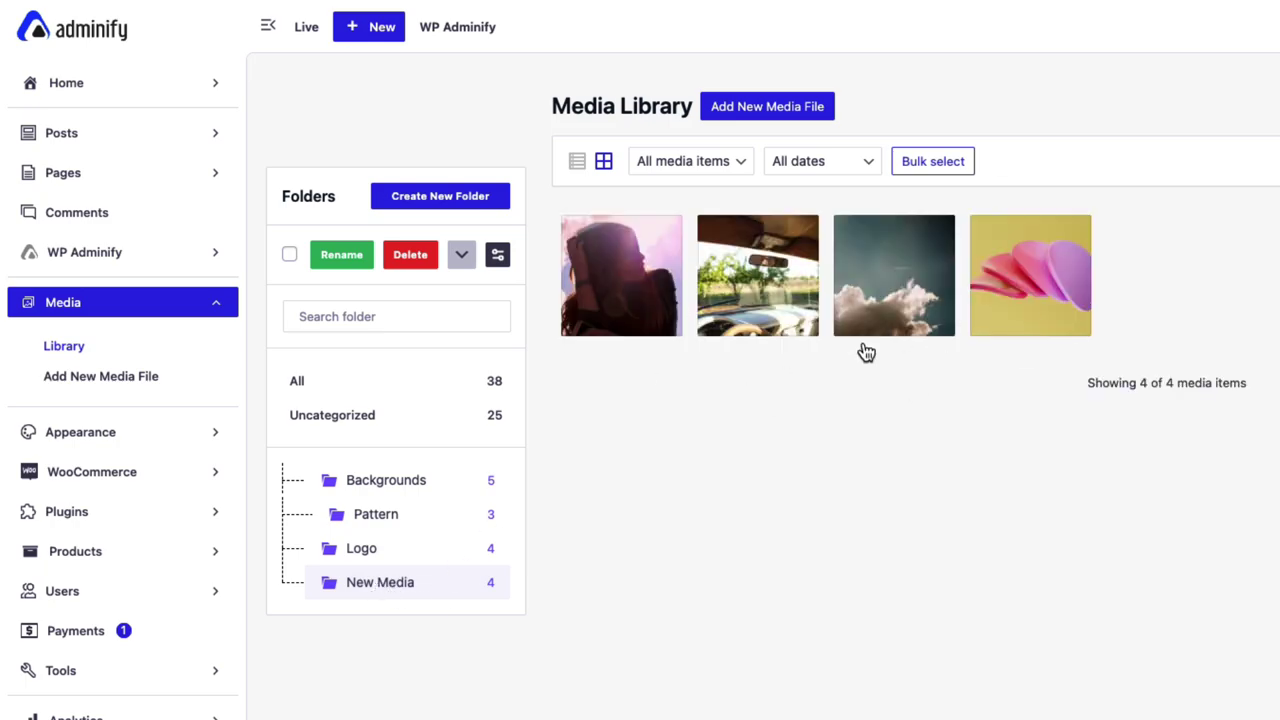
left_click(453, 524)
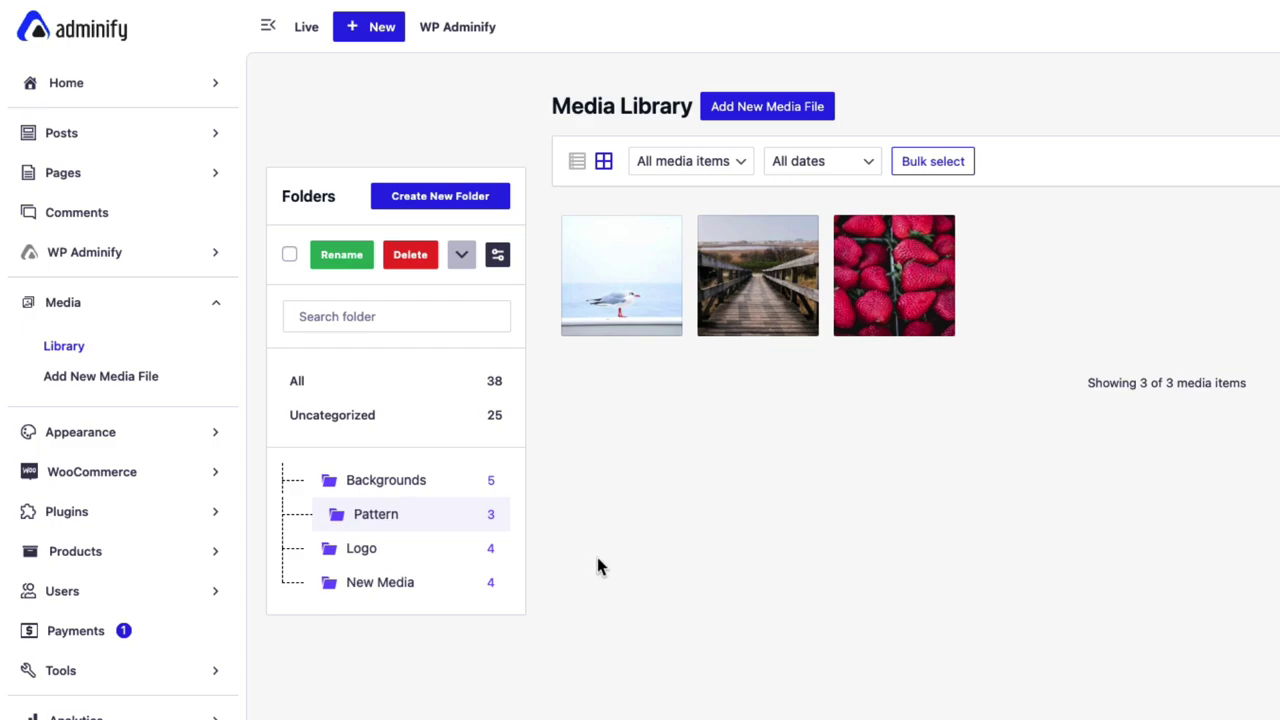